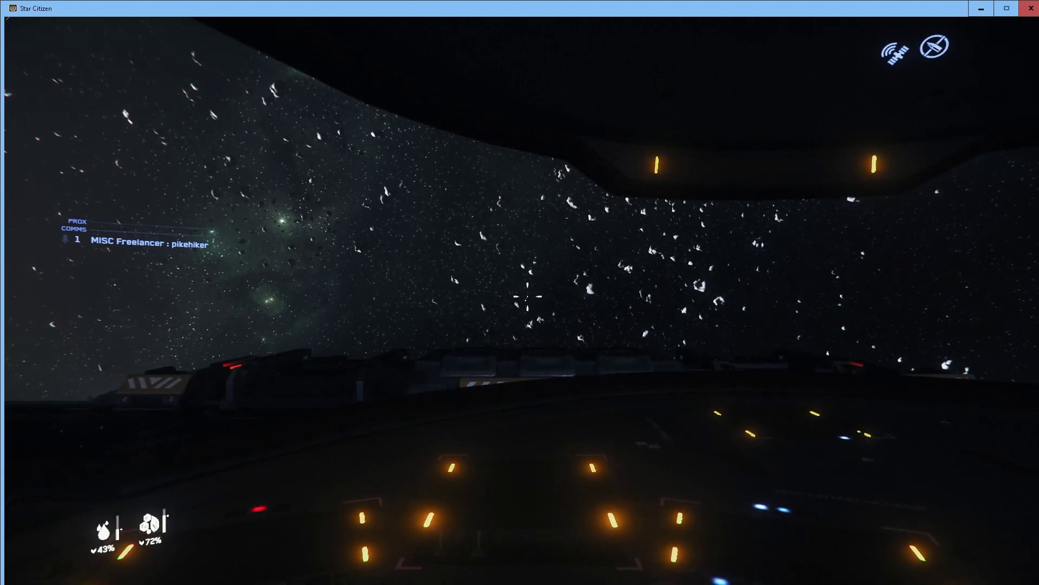
- View the repair, restock and refuel options in the ship's Vehicle Maintenance Services app, then close the app
{"action": "key", "text": "F1"}
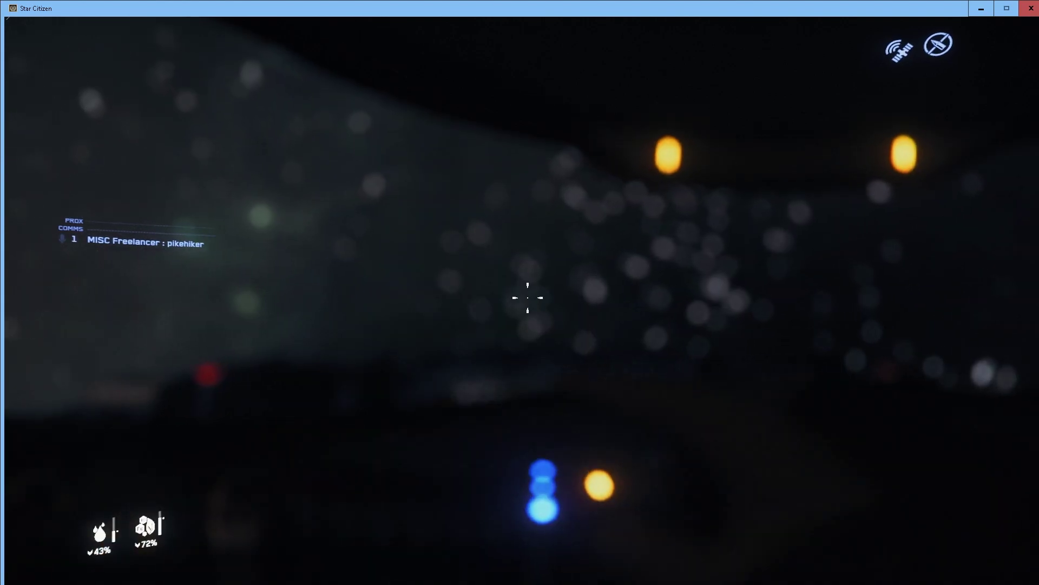
{"action": "left_click", "coordinate": [459, 573]}
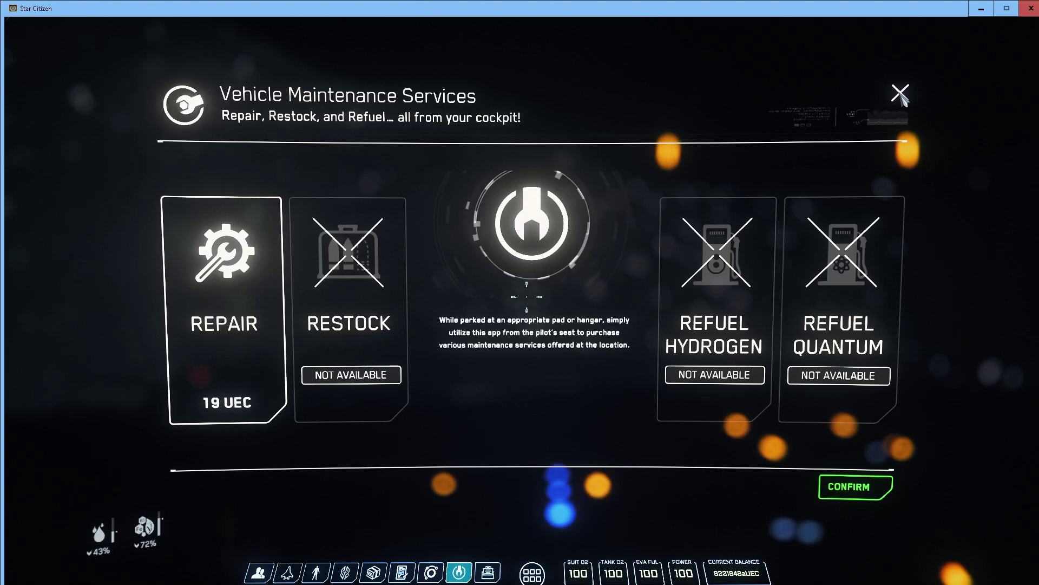
{"action": "left_click", "coordinate": [901, 94]}
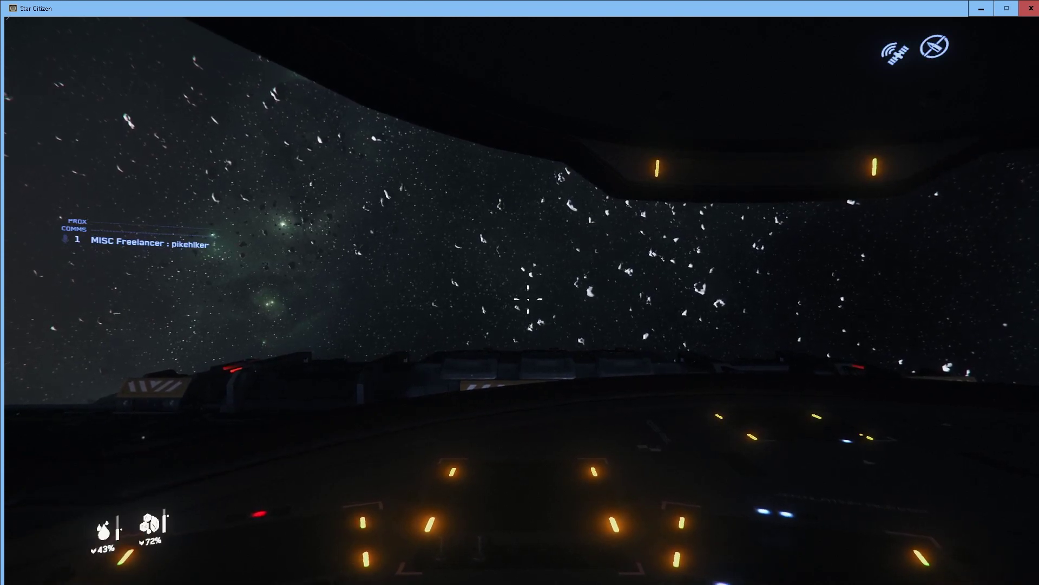
{"action": "key", "text": "F1"}
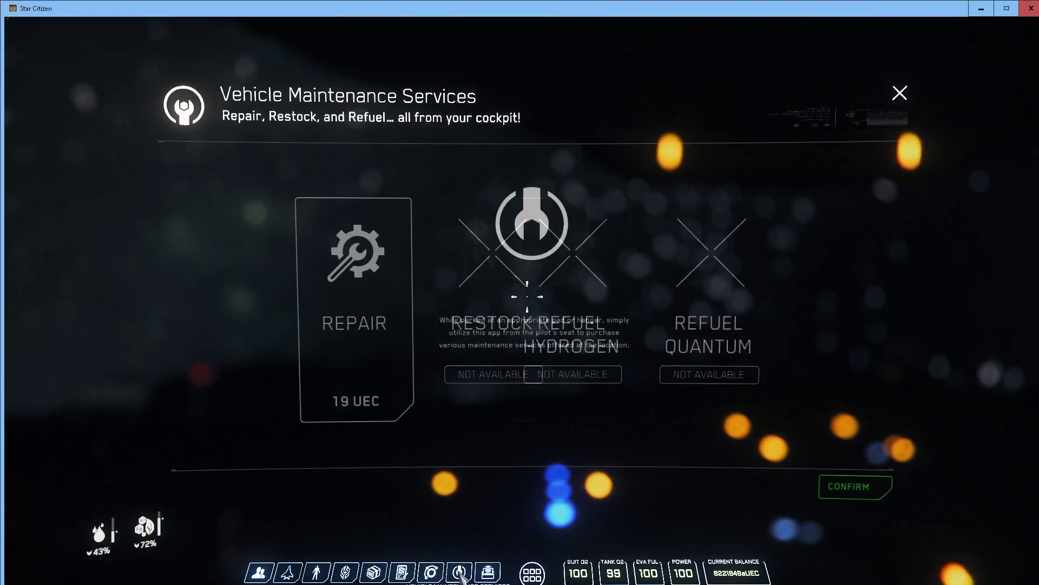
{"action": "left_click", "coordinate": [459, 572]}
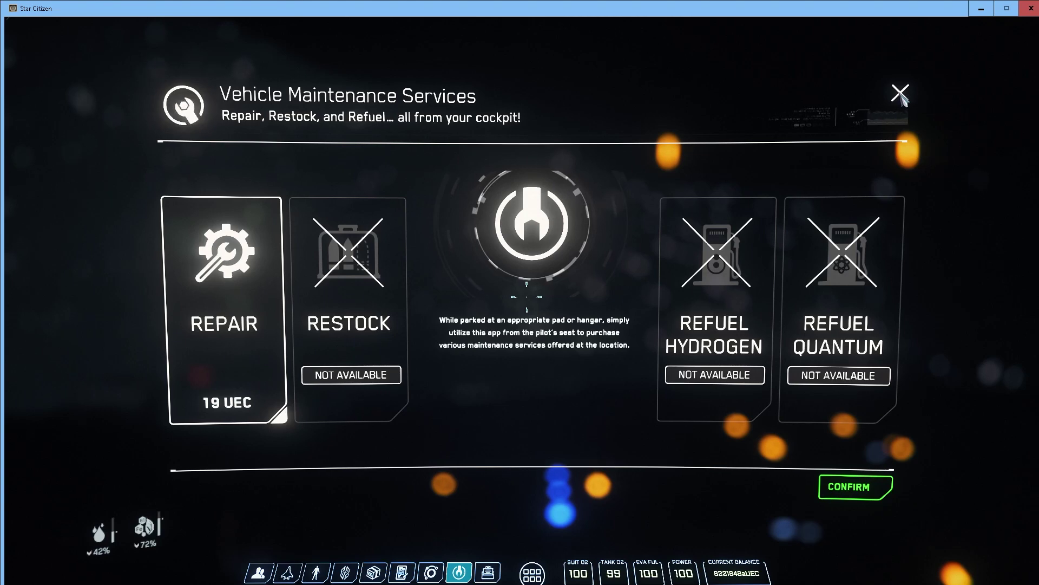
{"action": "left_click", "coordinate": [901, 94]}
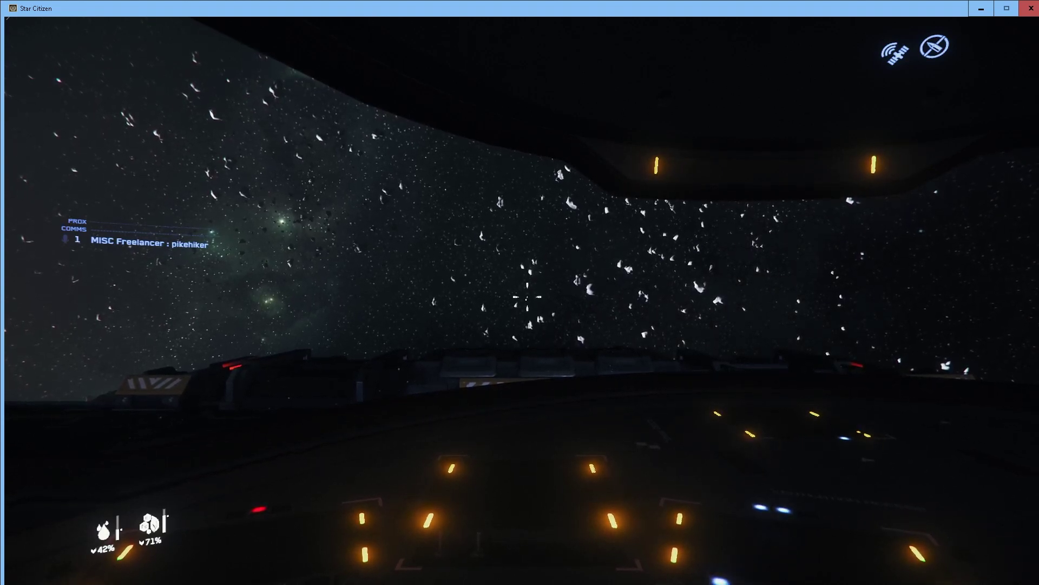
- Switch to VoiceAttack, open the My_SC_Custom profile for editing and start a new command
{"action": "key", "text": "alt+Tab"}
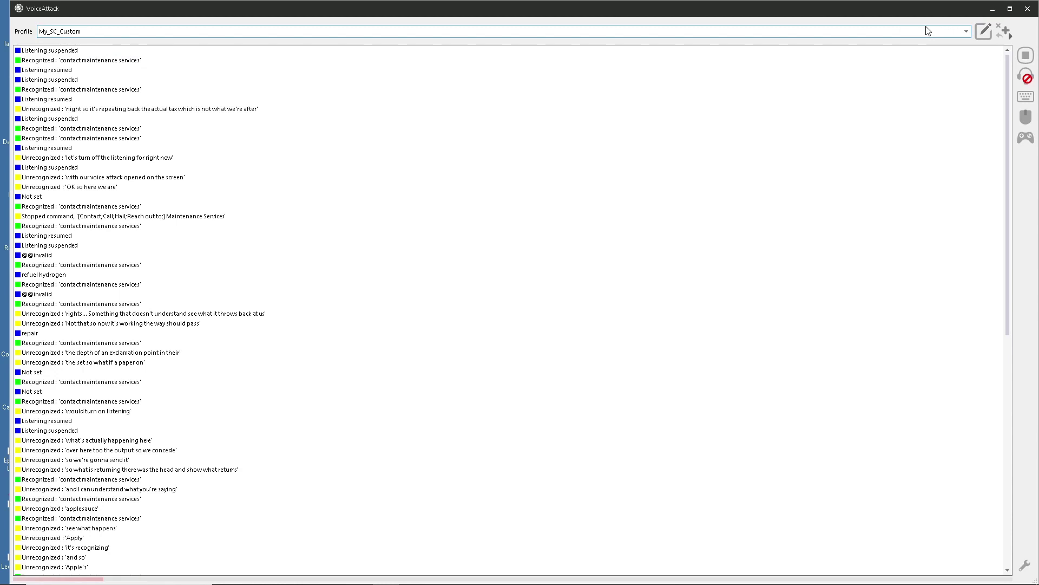
{"action": "left_click", "coordinate": [984, 33]}
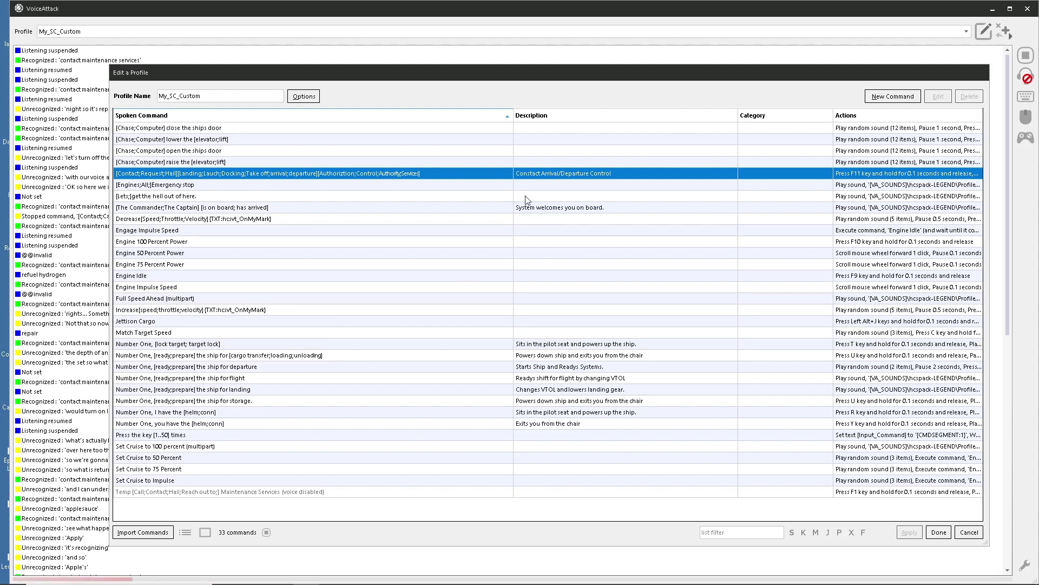
{"action": "left_click_drag", "start_coordinate": [552, 71], "coordinate": [538, 61]}
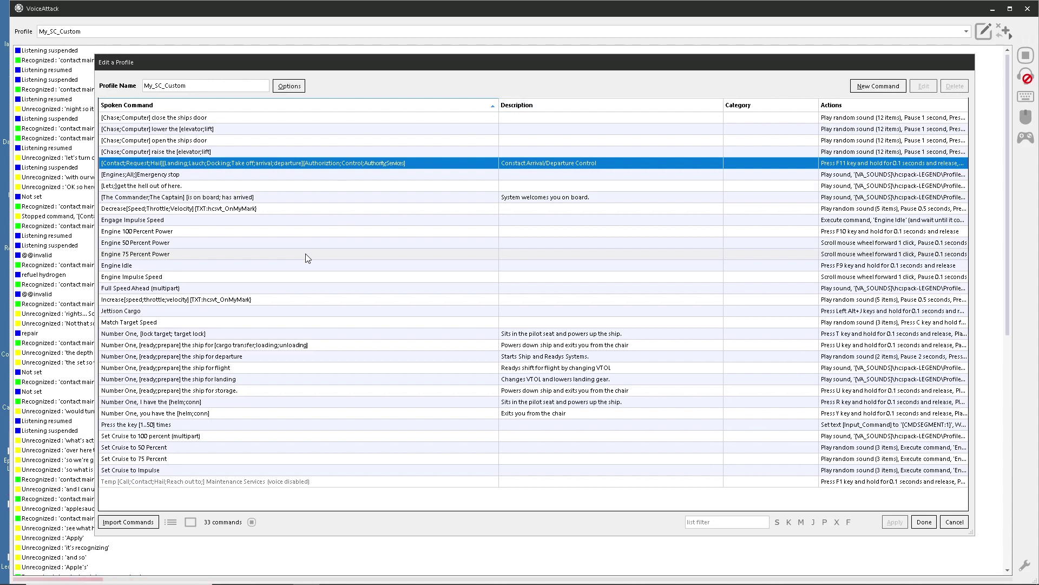
{"action": "left_click", "coordinate": [878, 86]}
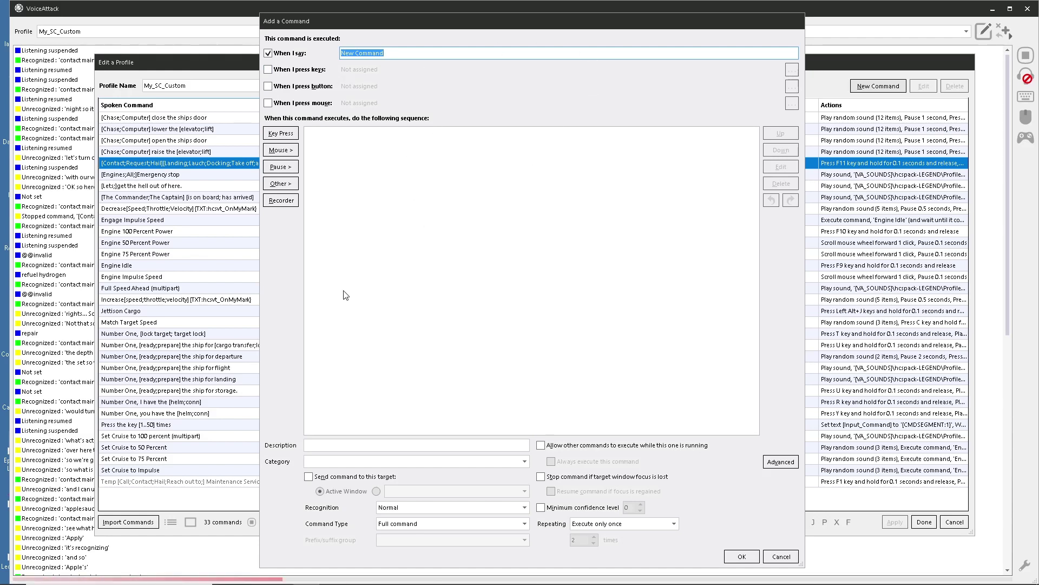
- Keep the spoken trigger enabled and set its phrase to "Contact Maintenance Services"
{"action": "left_click", "coordinate": [268, 54]}
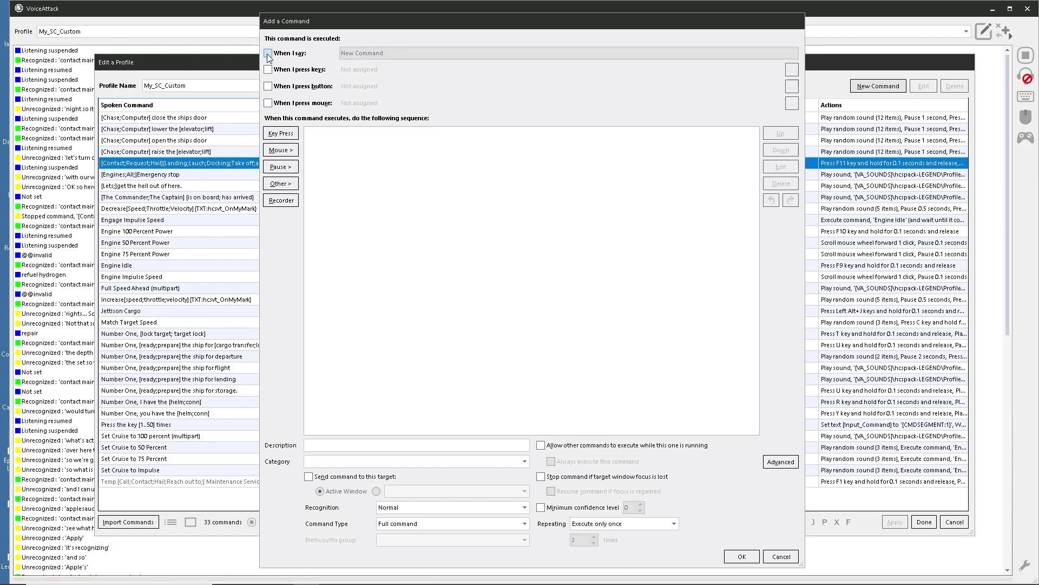
{"action": "left_click", "coordinate": [268, 53]}
{"action": "left_click", "coordinate": [269, 54]}
{"action": "left_click", "coordinate": [268, 54]}
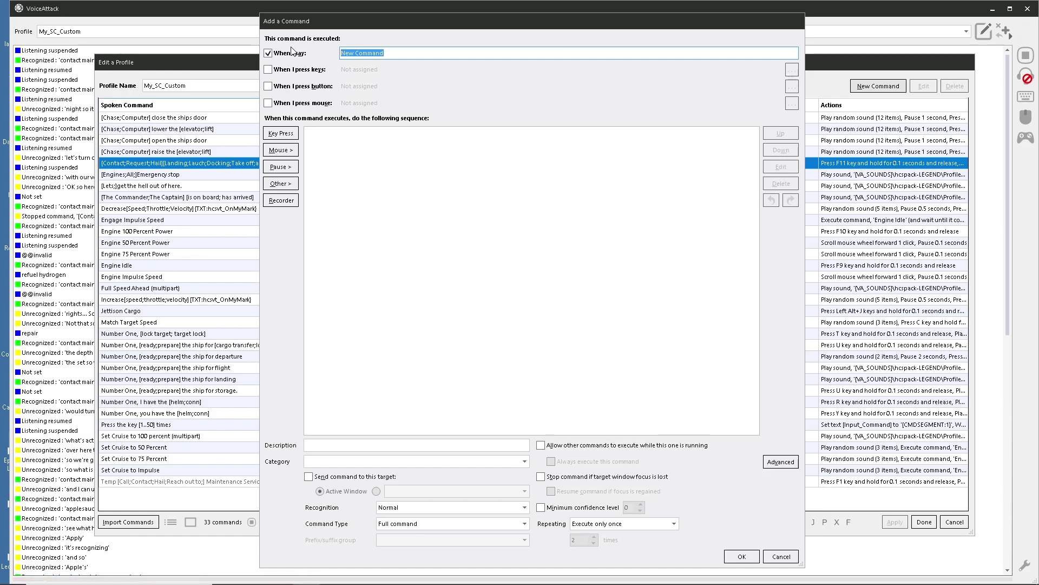
{"action": "type", "text": "Contact Maintenance Services"}
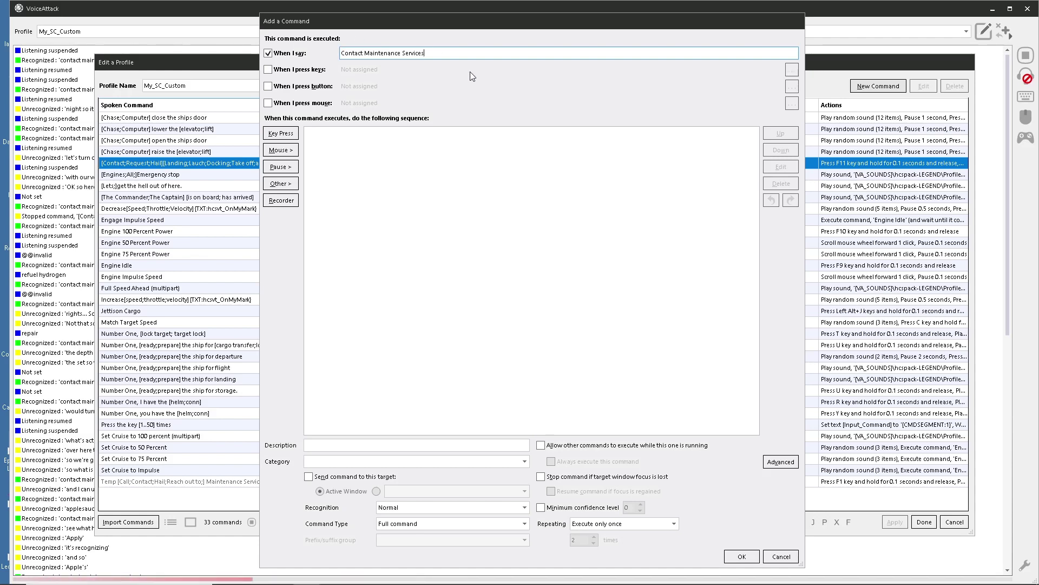
{"action": "left_click", "coordinate": [416, 168]}
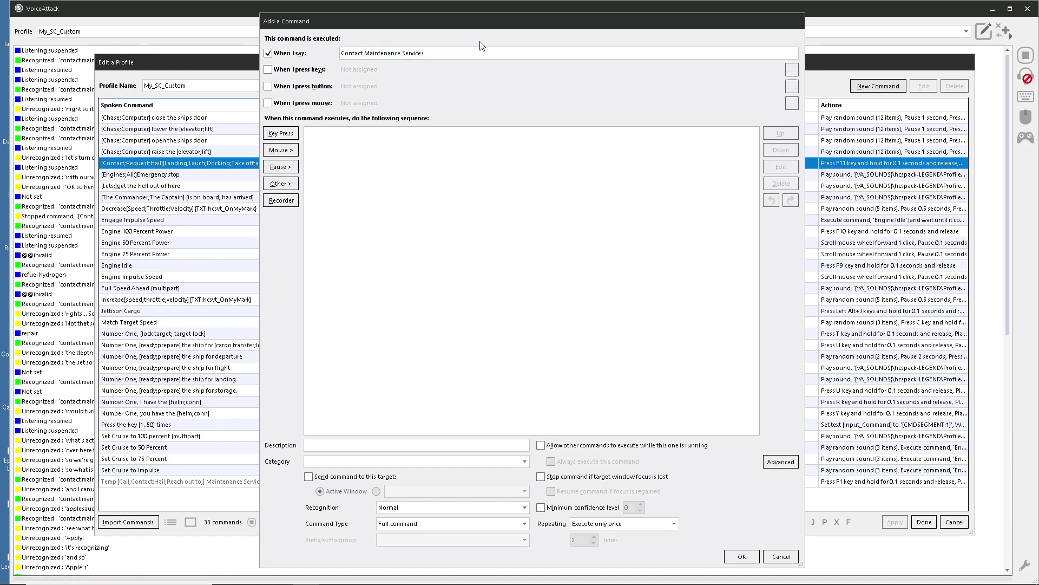
{"action": "left_click_drag", "start_coordinate": [502, 23], "coordinate": [517, 24]}
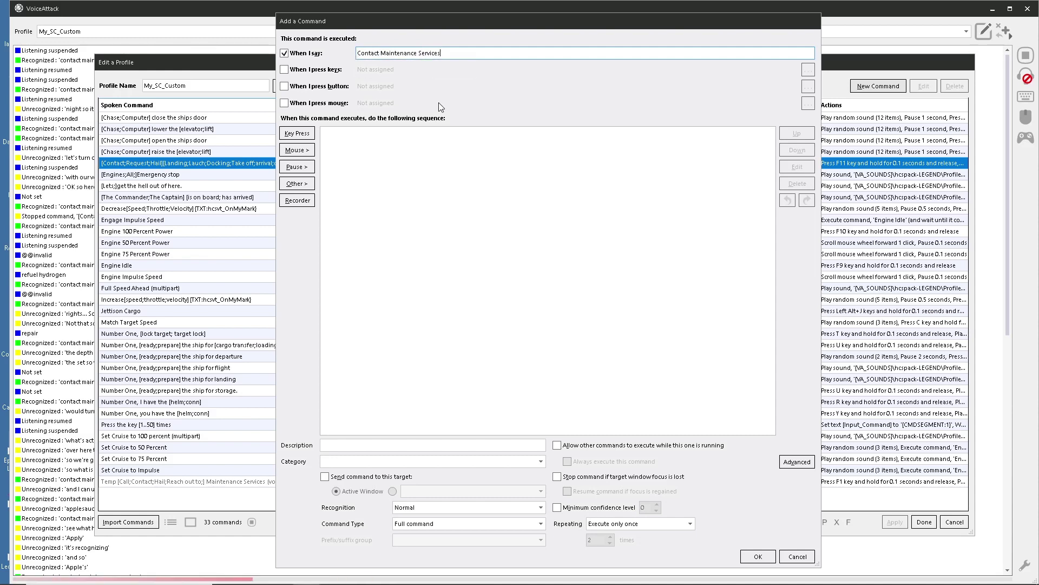
- Enclose the word "Contact" in square brackets in the spoken phrase
{"action": "left_click", "coordinate": [379, 53]}
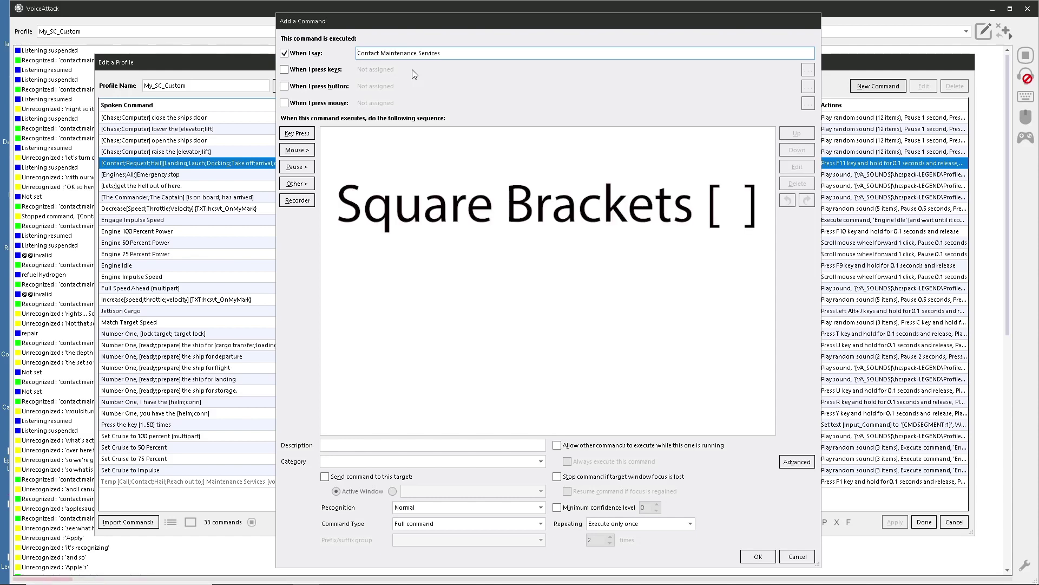
{"action": "type", "text": "["}
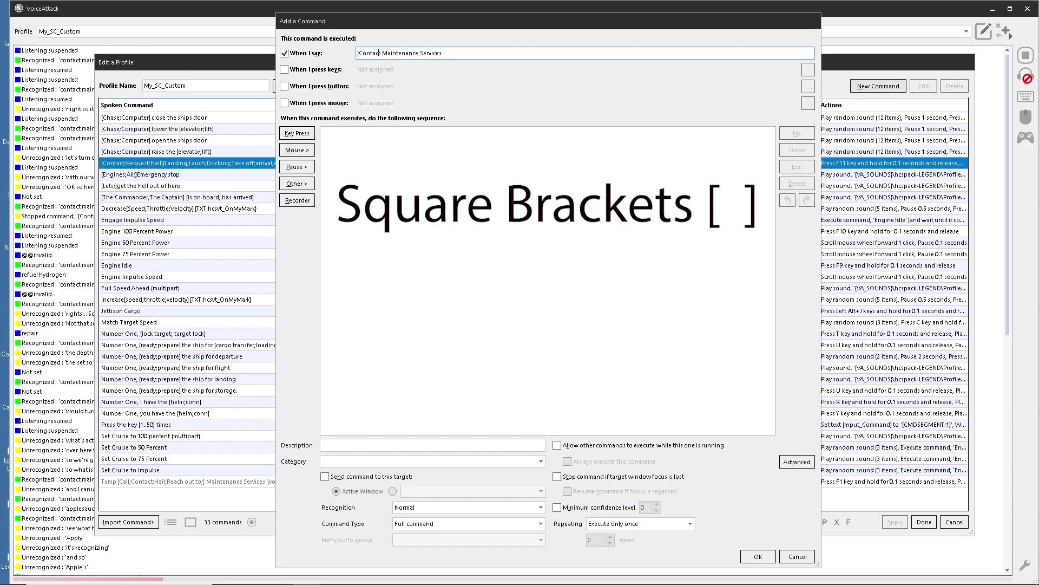
{"action": "type", "text": "]"}
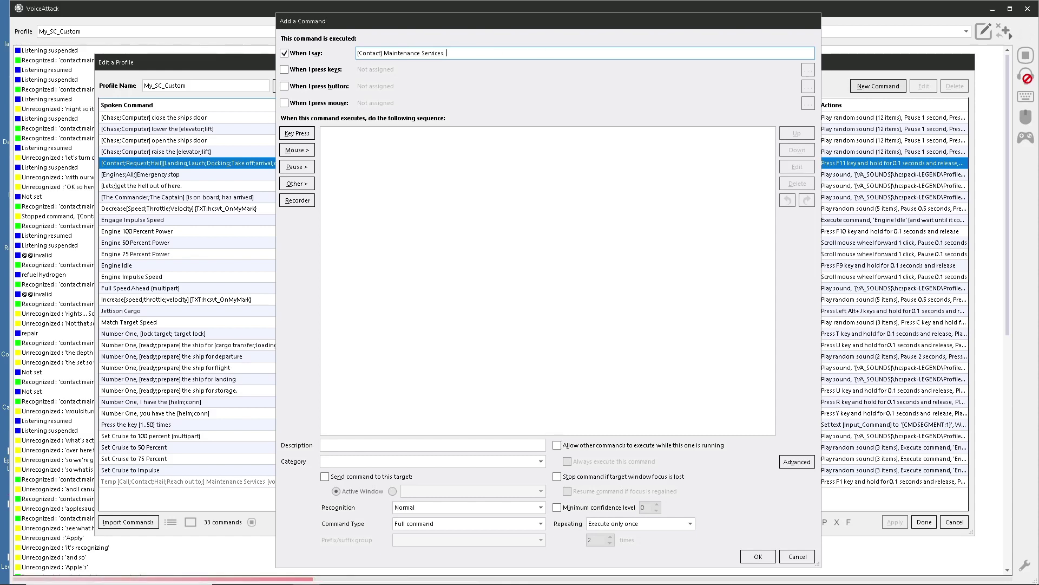
- Append the example text "Press the key [10] times" to the spoken phrase and delete it again
{"action": "type", "text": "Press th"}
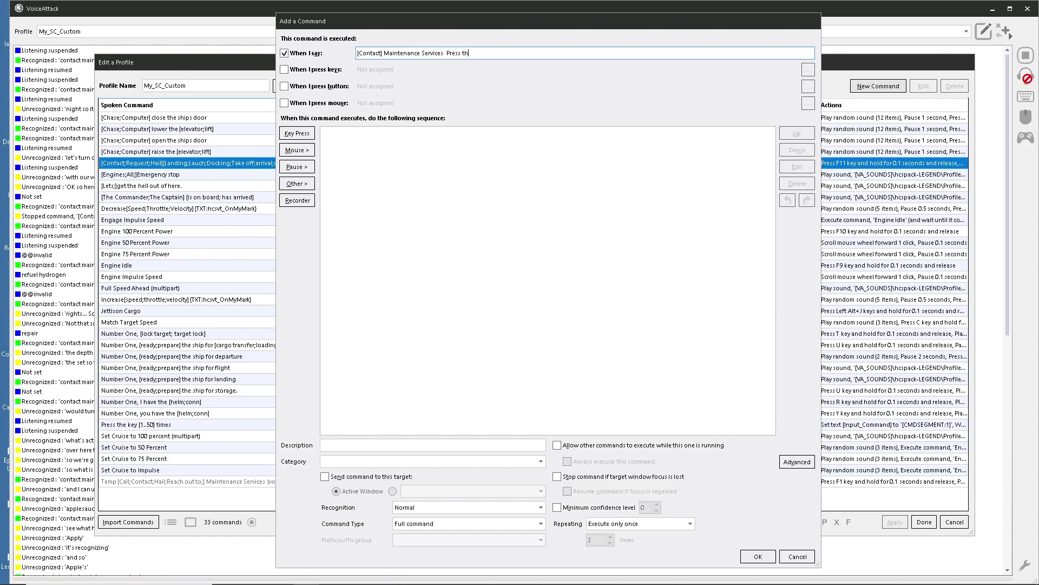
{"action": "type", "text": "e key 10"}
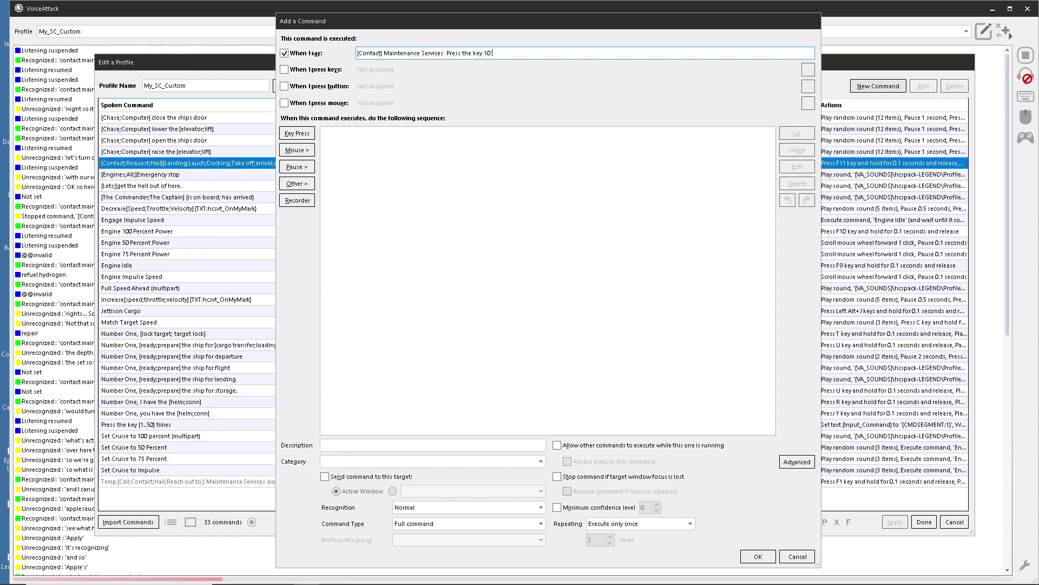
{"action": "type", "text": " times"}
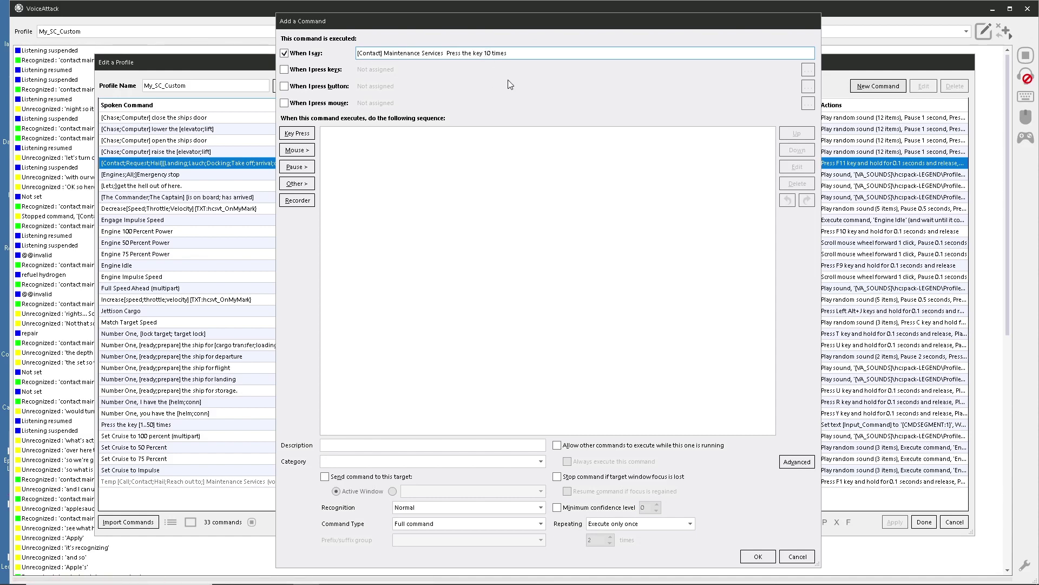
{"action": "type", "text": "[10"}
{"action": "left_click_drag", "start_coordinate": [512, 53], "coordinate": [447, 57]}
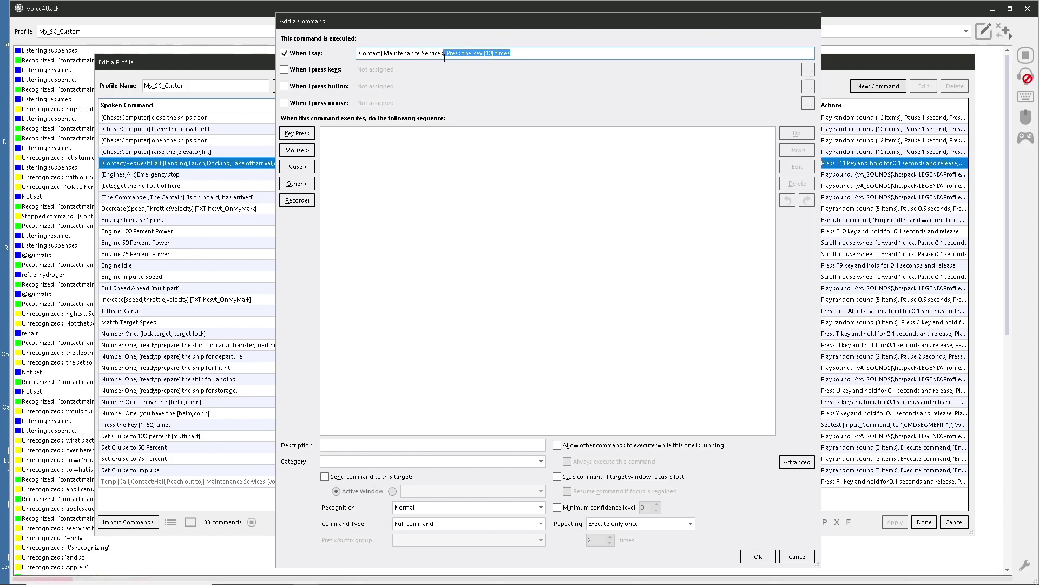
{"action": "key", "text": "BackSpace"}
- Add the alternatives "Hail", "Call" and "Reach out to" after "Contact" inside the brackets, separated by semicolons
{"action": "key", "text": "ctrl+Left"}
{"action": "key", "text": "ctrl+Left"}
{"action": "key", "text": "ctrl+Left"}
{"action": "type", "text": "]"}
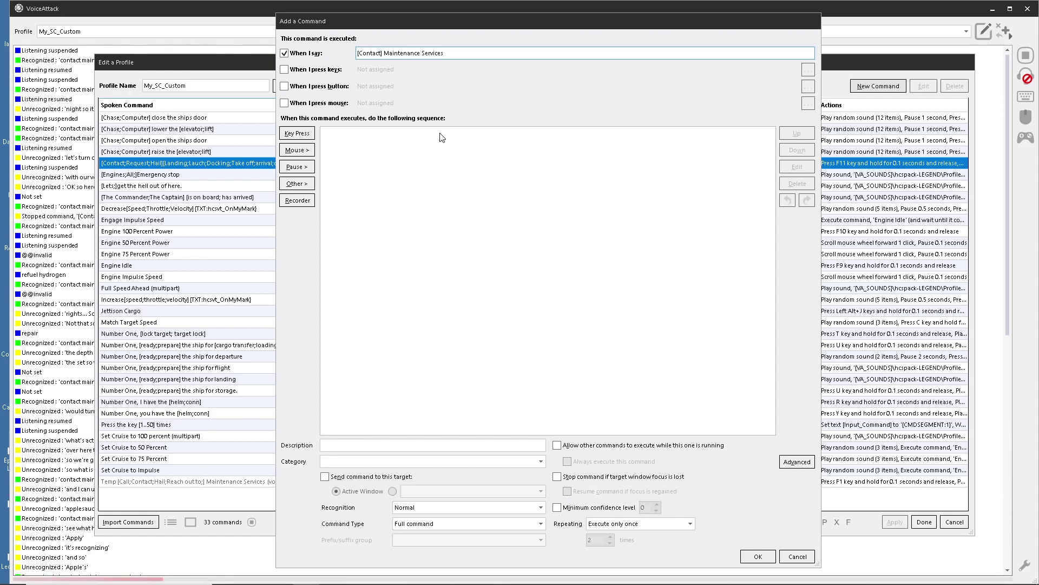
{"action": "type", "text": ";"}
{"action": "key", "text": "BackSpace"}
{"action": "type", "text": ";Hail;"}
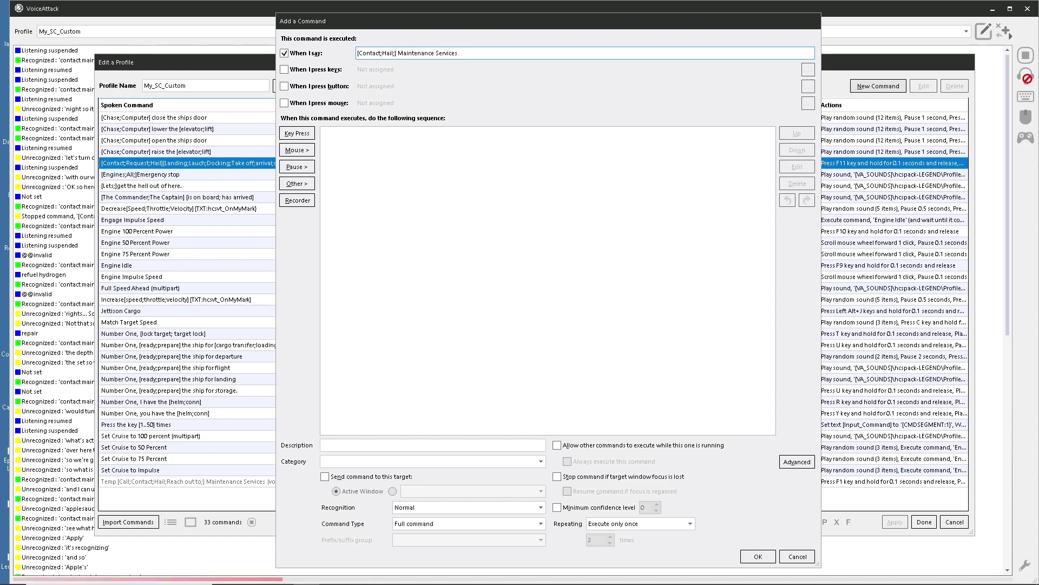
{"action": "type", "text": "Call;"}
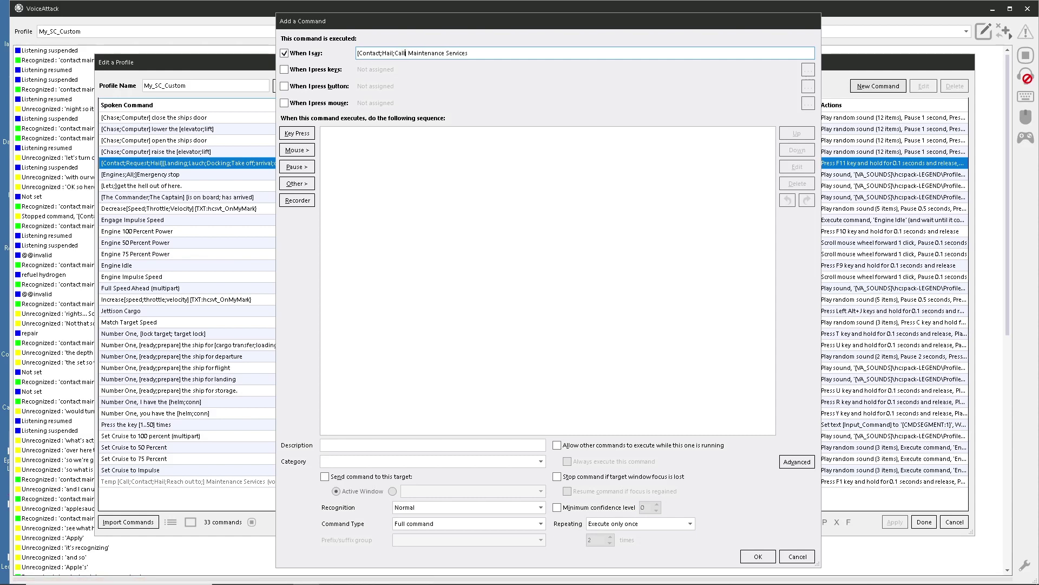
{"action": "type", "text": "Reach out to"}
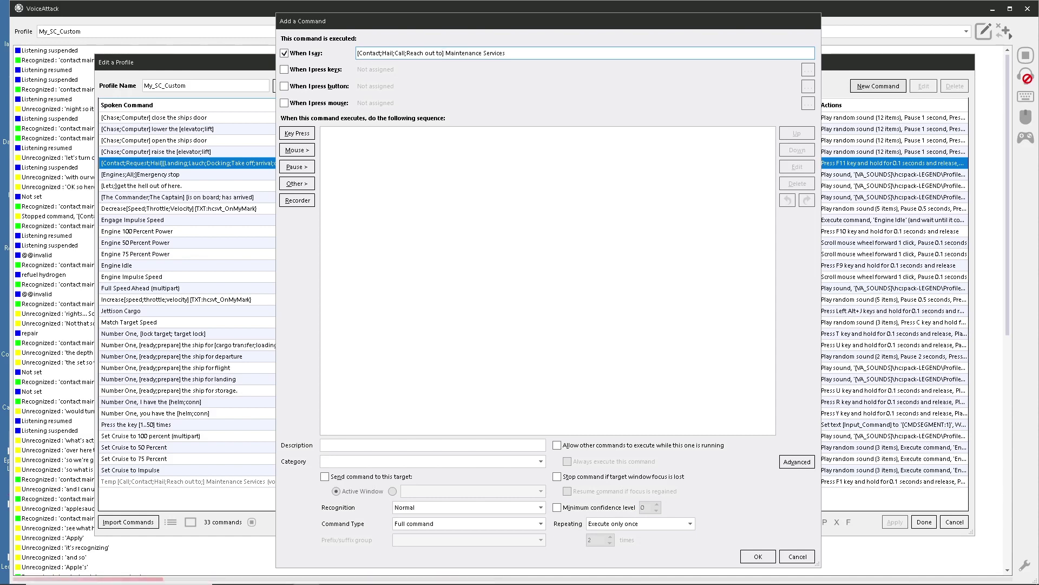
- Try a trailing semicolon after "Reach out to" inside the brackets and remove it again
{"action": "type", "text": "]"}
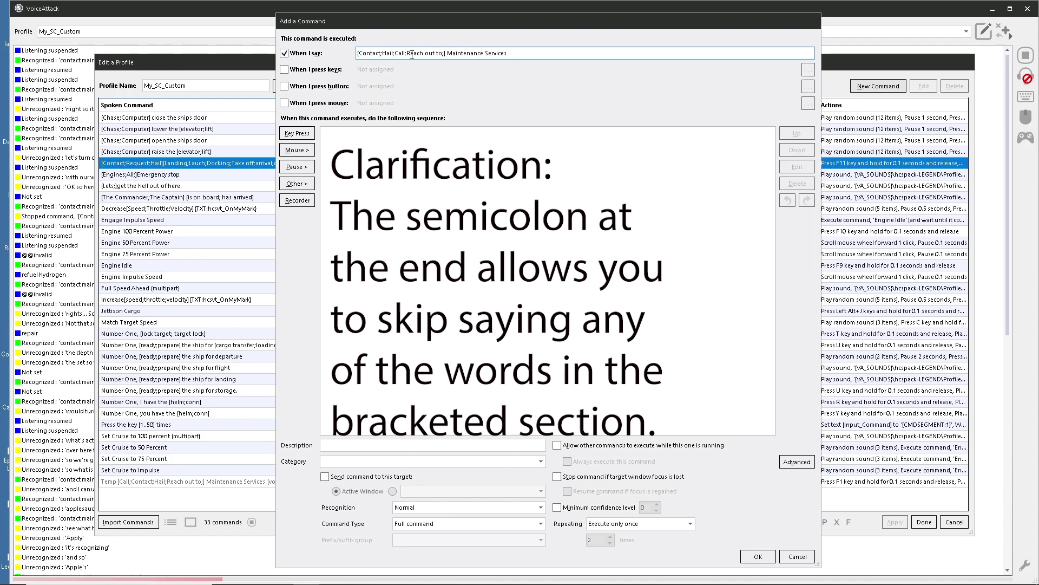
{"action": "left_click", "coordinate": [445, 53]}
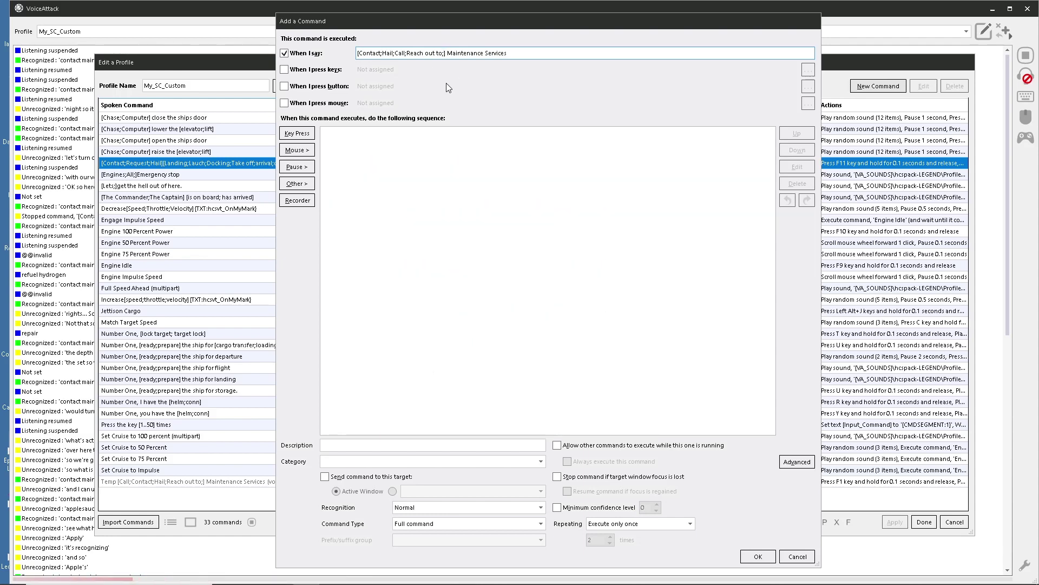
{"action": "key", "text": "BackSpace"}
{"action": "key", "text": "BackSpace"}
{"action": "type", "text": "]"}
{"action": "left_click", "coordinate": [357, 139]}
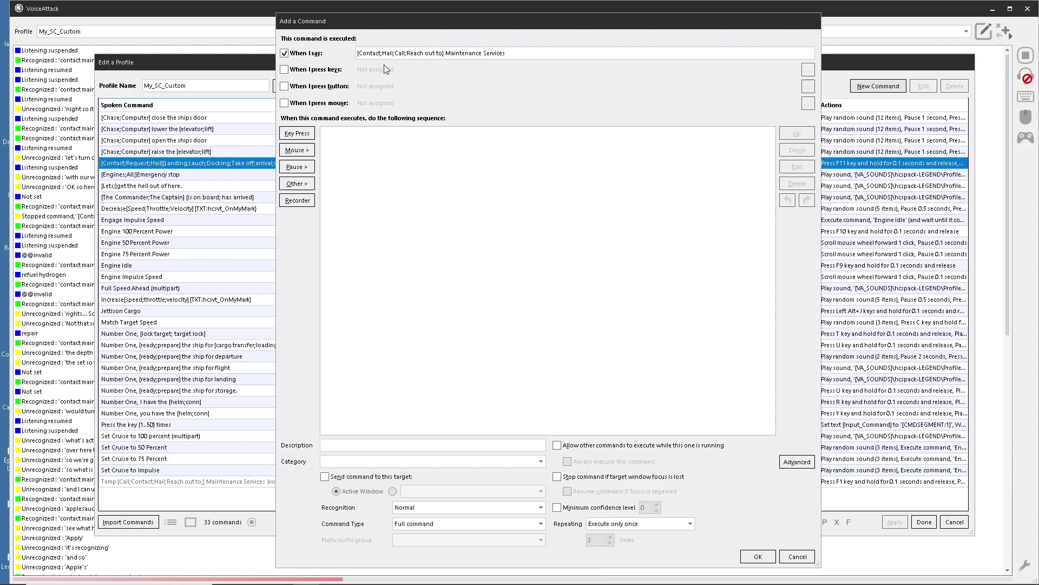
- Add a Set a Text Value action that sets the variable Spoken_Command to the text {CMD}
{"action": "left_click", "coordinate": [297, 186]}
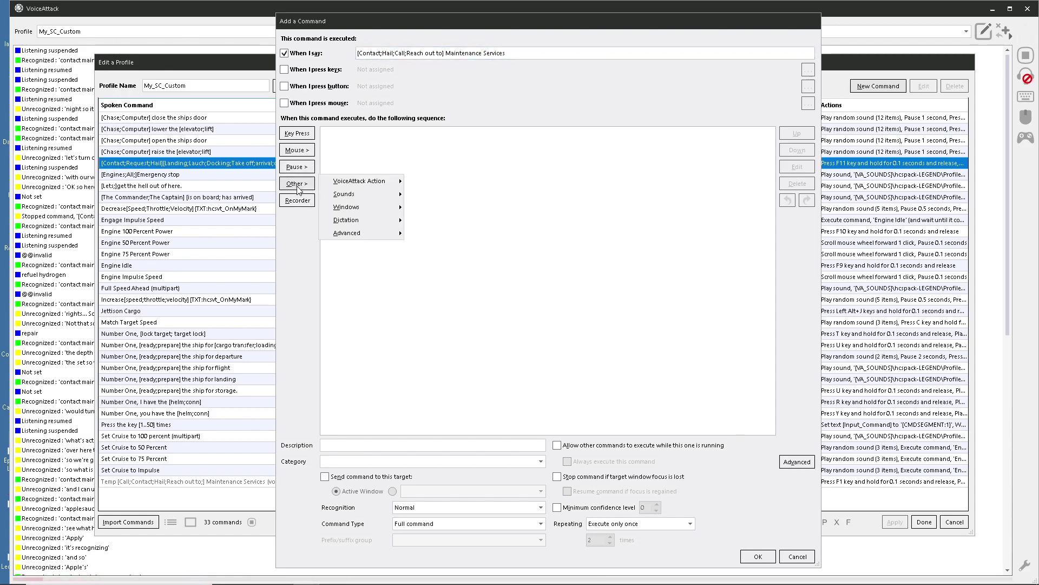
{"action": "mouse_move", "coordinate": [356, 237]}
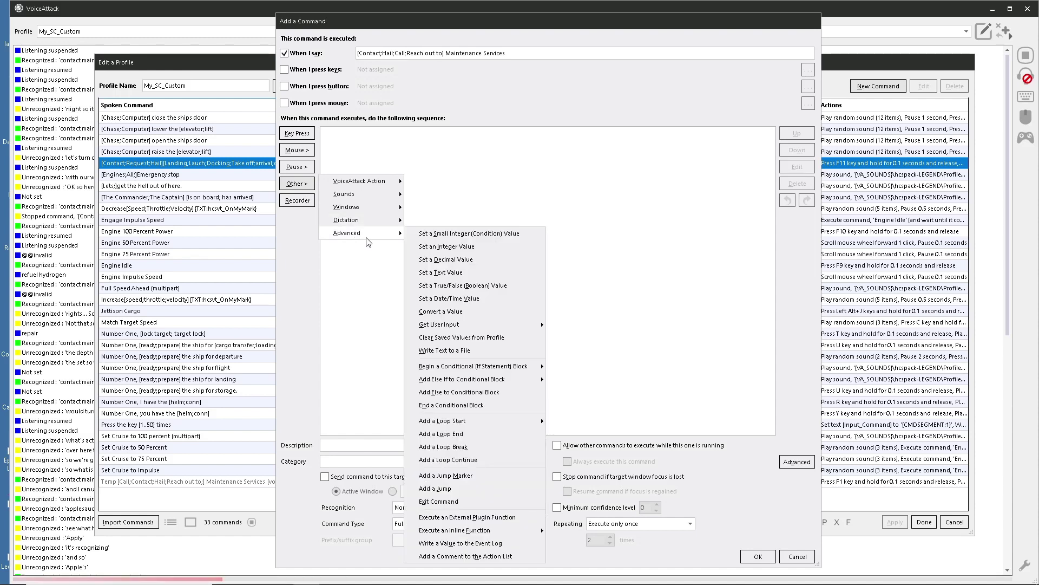
{"action": "left_click", "coordinate": [447, 273]}
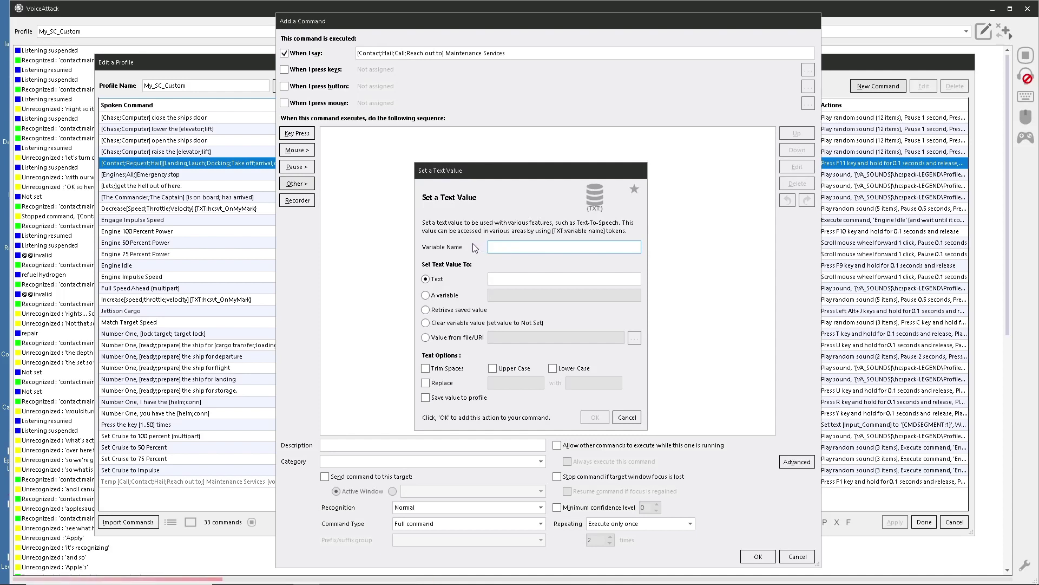
{"action": "type", "text": "Sp"}
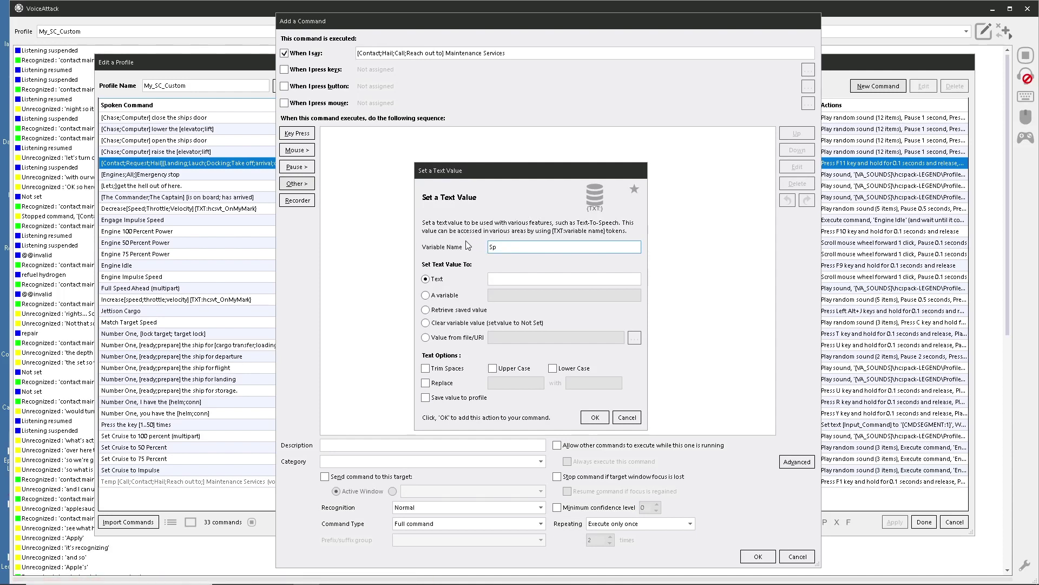
{"action": "type", "text": "oken_Comm"}
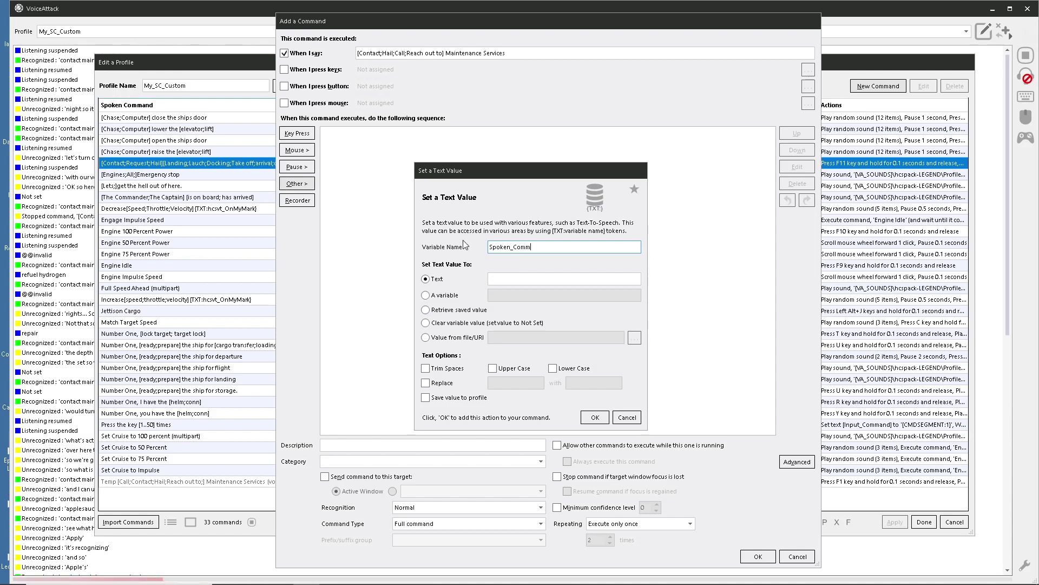
{"action": "type", "text": "adn"}
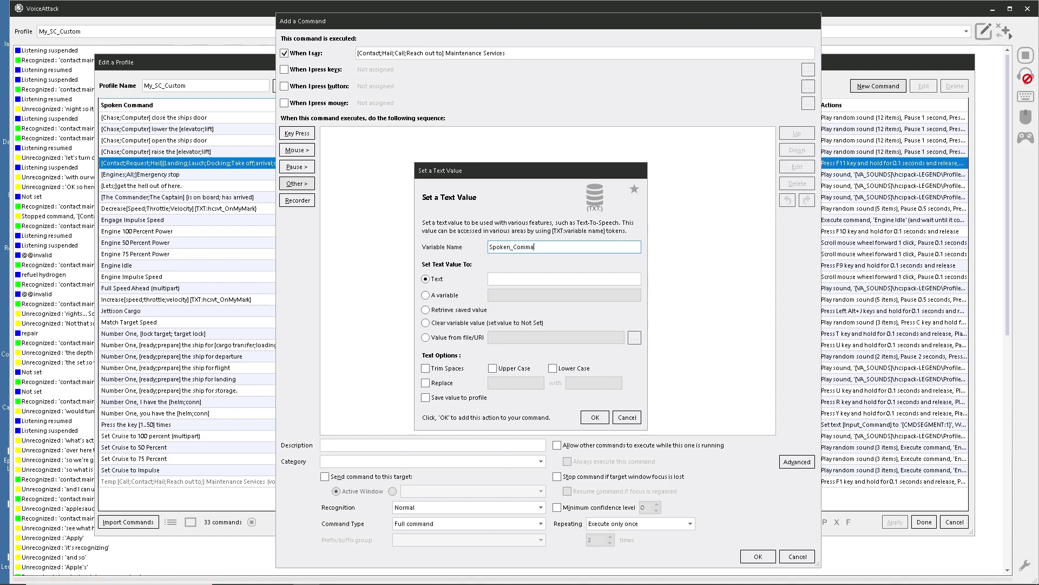
{"action": "key", "text": "Tab"}
{"action": "left_click", "coordinate": [510, 278]}
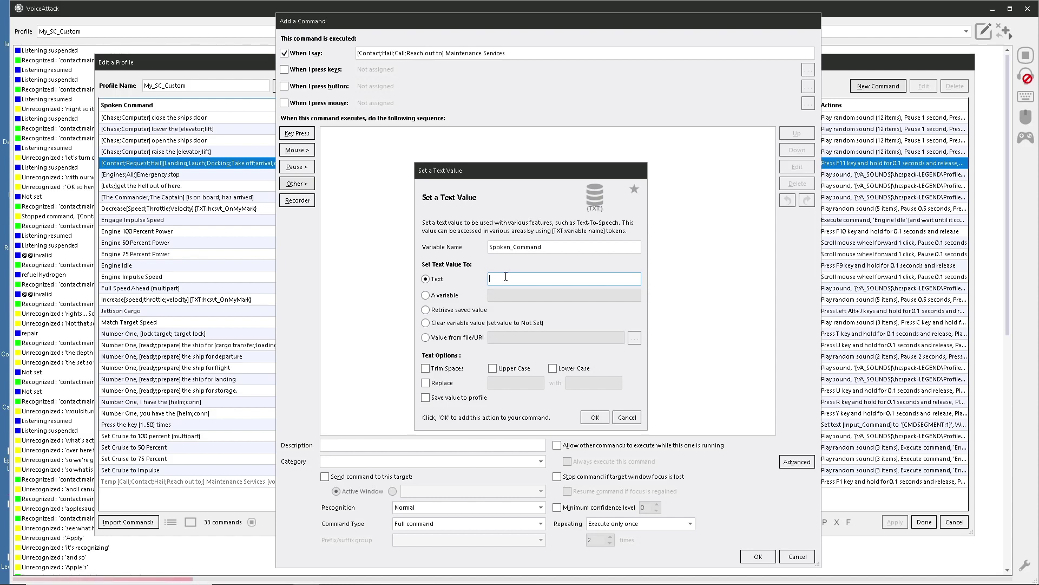
{"action": "type", "text": "{"}
{"action": "type", "text": "CMD"}
{"action": "left_click", "coordinate": [595, 418]}
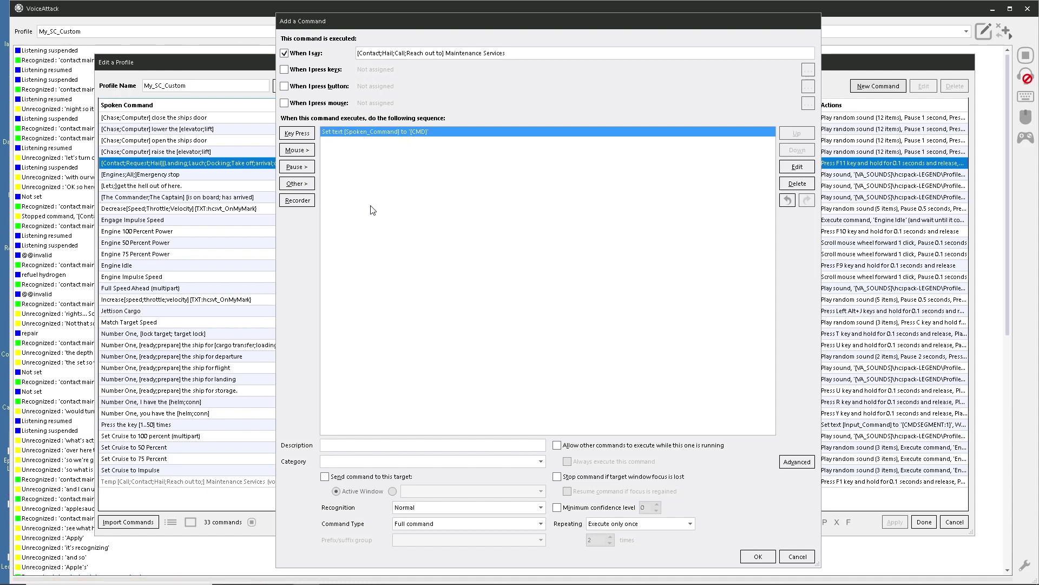
- Add a text-to-speech action that says "I heard you say {TXT:Spoken_Command}"
{"action": "left_click", "coordinate": [299, 187]}
{"action": "mouse_move", "coordinate": [353, 195]}
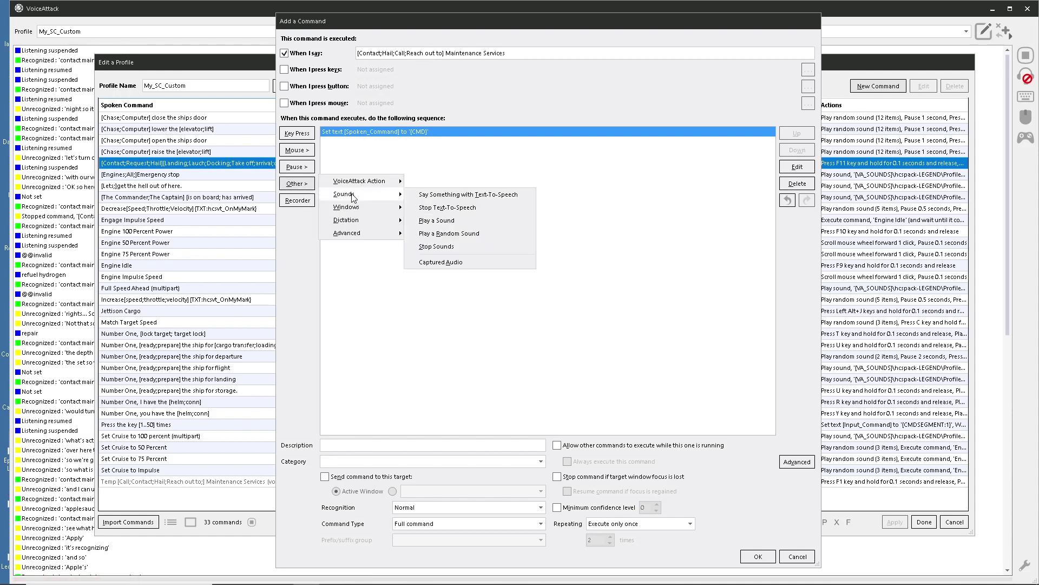
{"action": "left_click", "coordinate": [470, 195]}
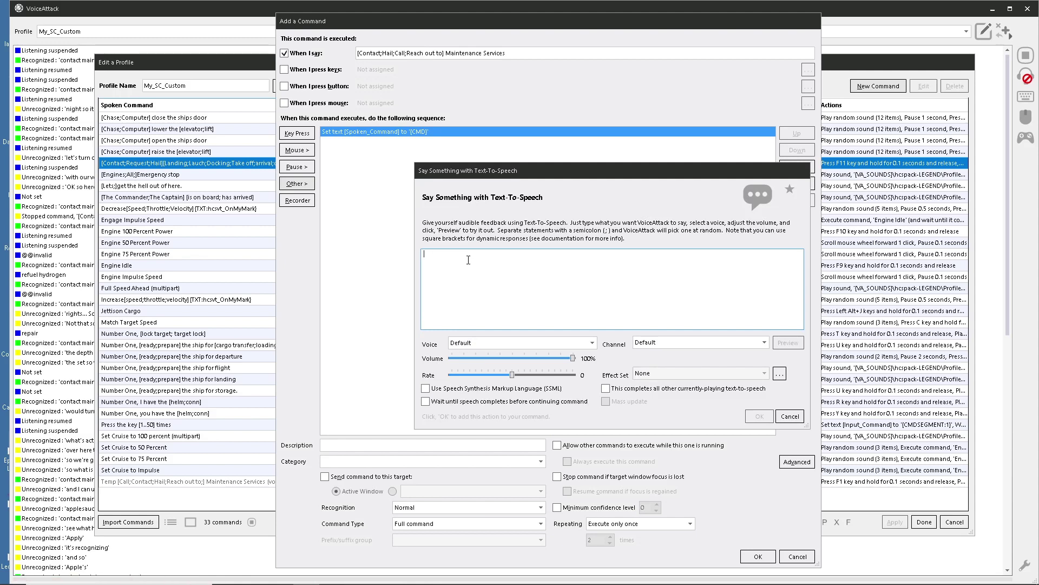
{"action": "type", "text": "i HEAR"}
{"action": "key", "text": "BackSpace"}
{"action": "key", "text": "BackSpace"}
{"action": "type", "text": "I"}
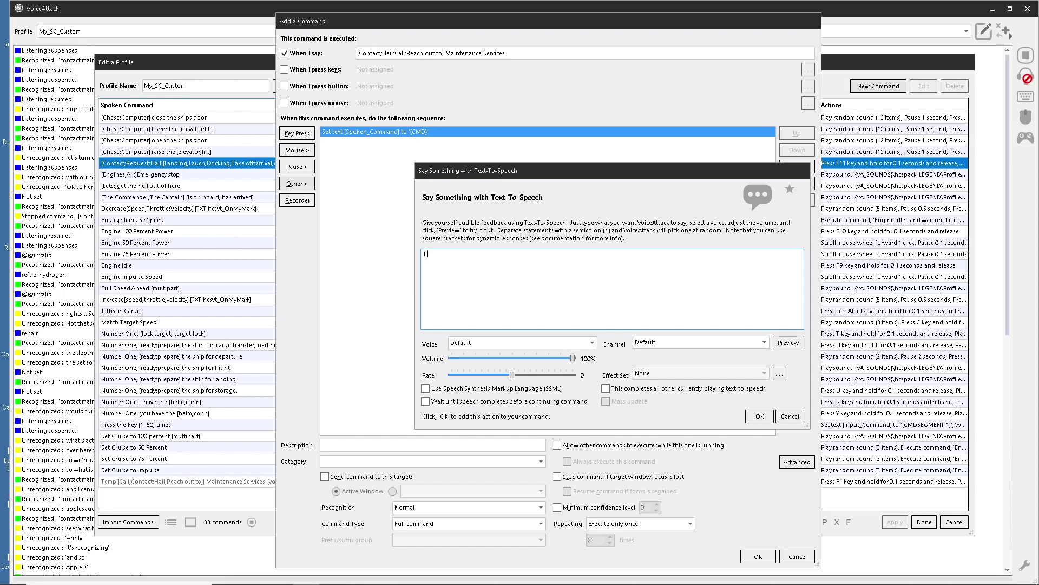
{"action": "type", "text": " heard you say"}
{"action": "type", "text": "{TXT:Spoken_Command"}
{"action": "left_click", "coordinate": [758, 416]}
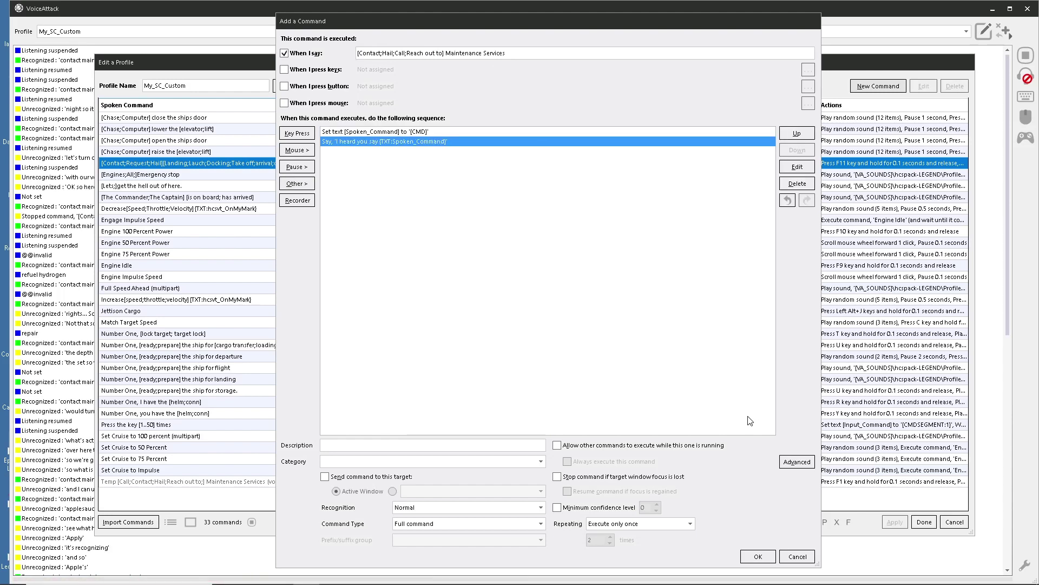
- Save the new command to the profile, and narrow the profile window to uncover the recognition log behind it
{"action": "left_click", "coordinate": [759, 557]}
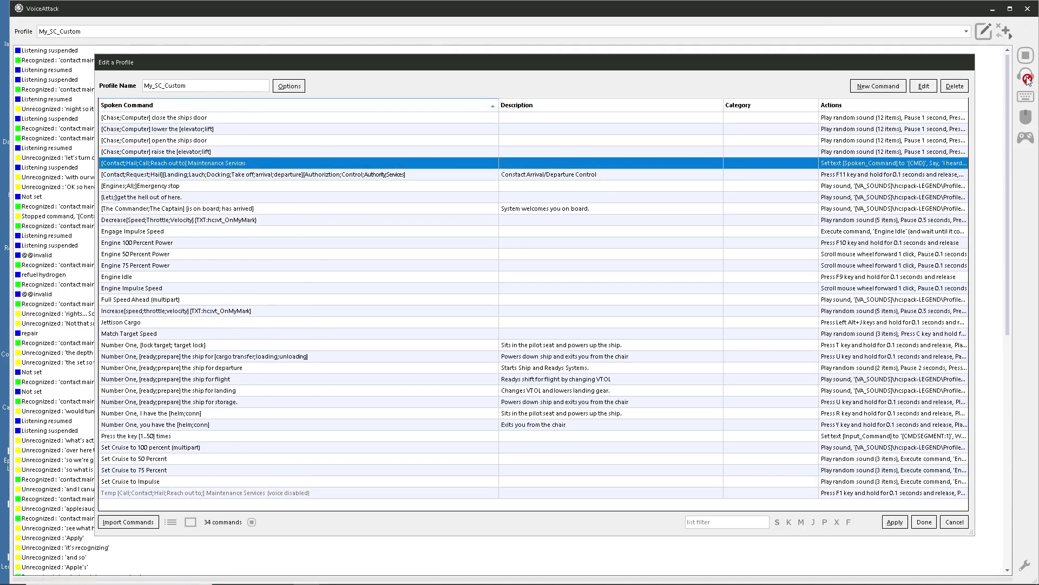
{"action": "left_click", "coordinate": [906, 523]}
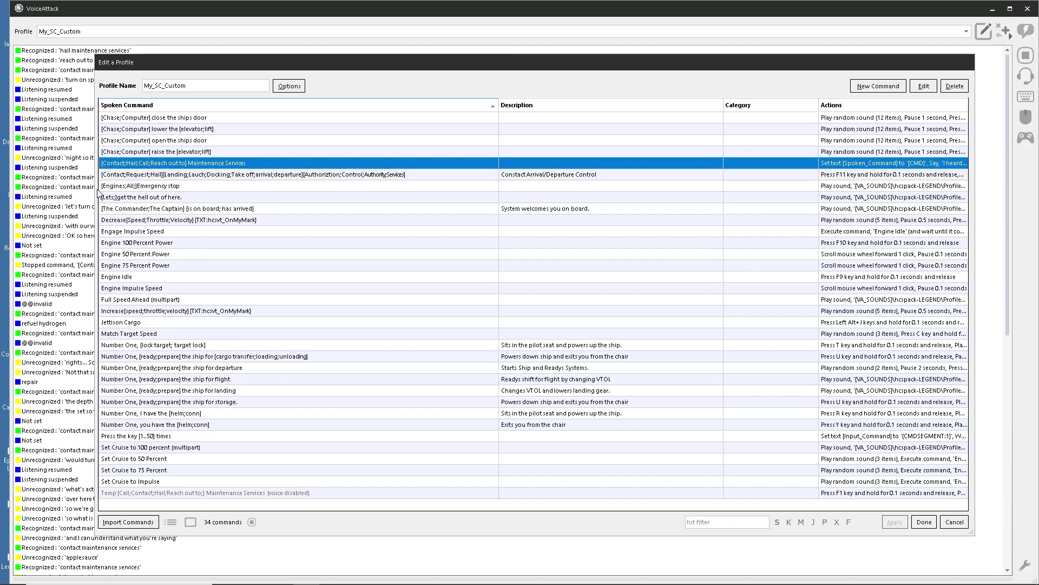
{"action": "left_click_drag", "start_coordinate": [96, 193], "coordinate": [150, 191]}
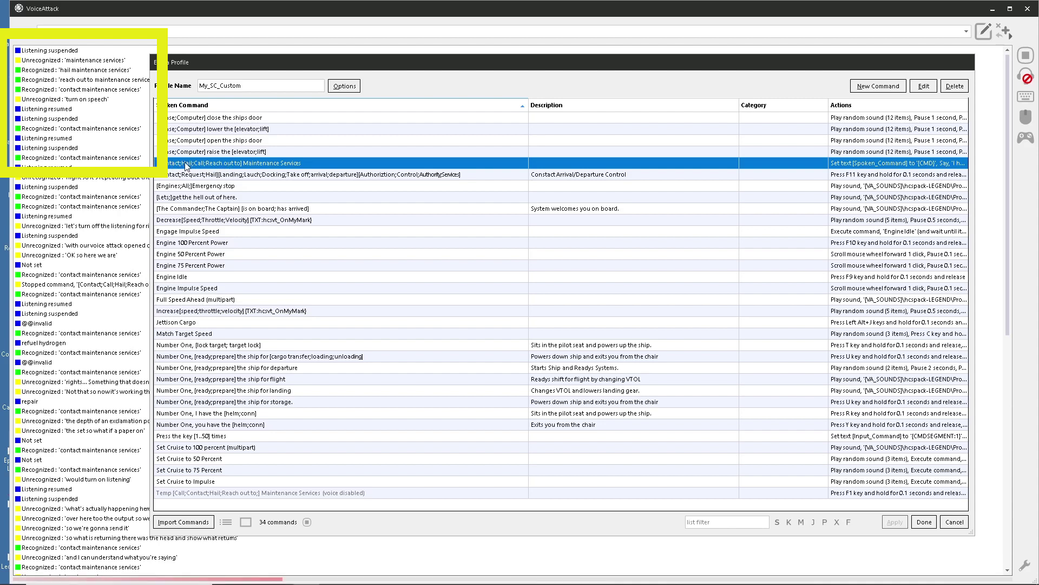
- Add a semicolon after "Reach out to" inside the brackets of the maintenance services phrase, and apply the change to the profile
{"action": "double_click", "coordinate": [227, 162]}
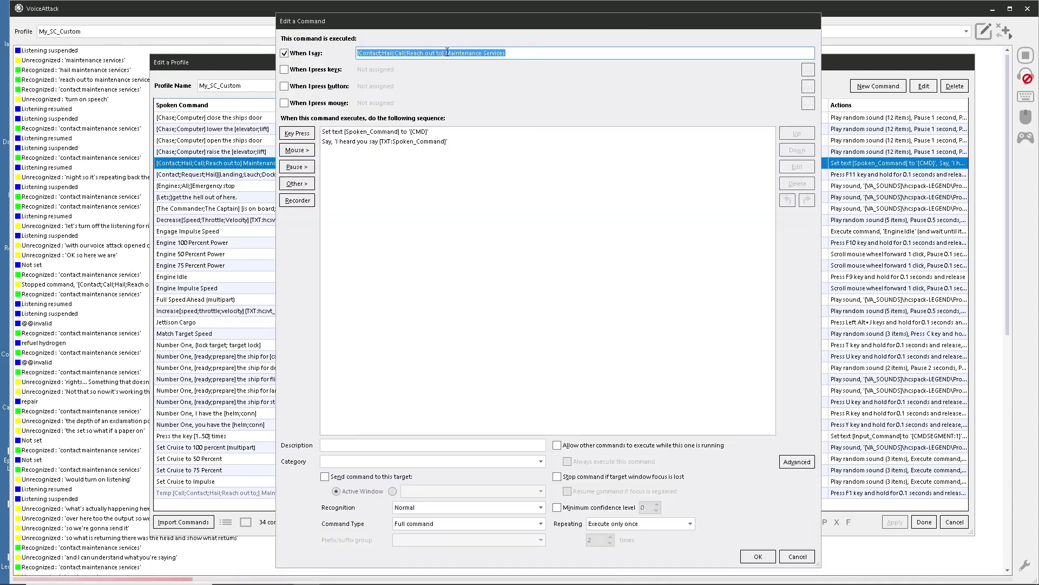
{"action": "left_click", "coordinate": [443, 54]}
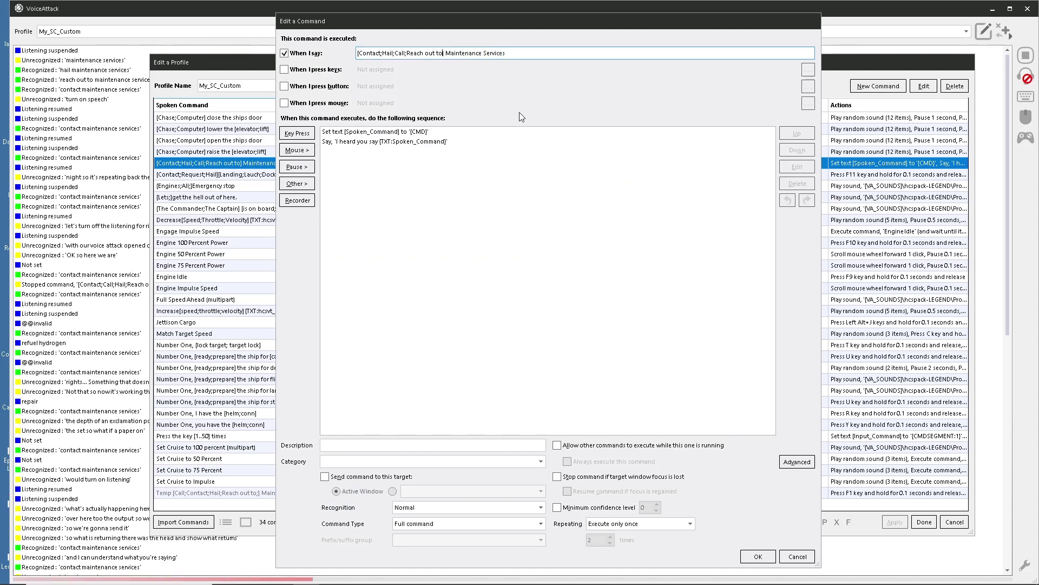
{"action": "type", "text": ";"}
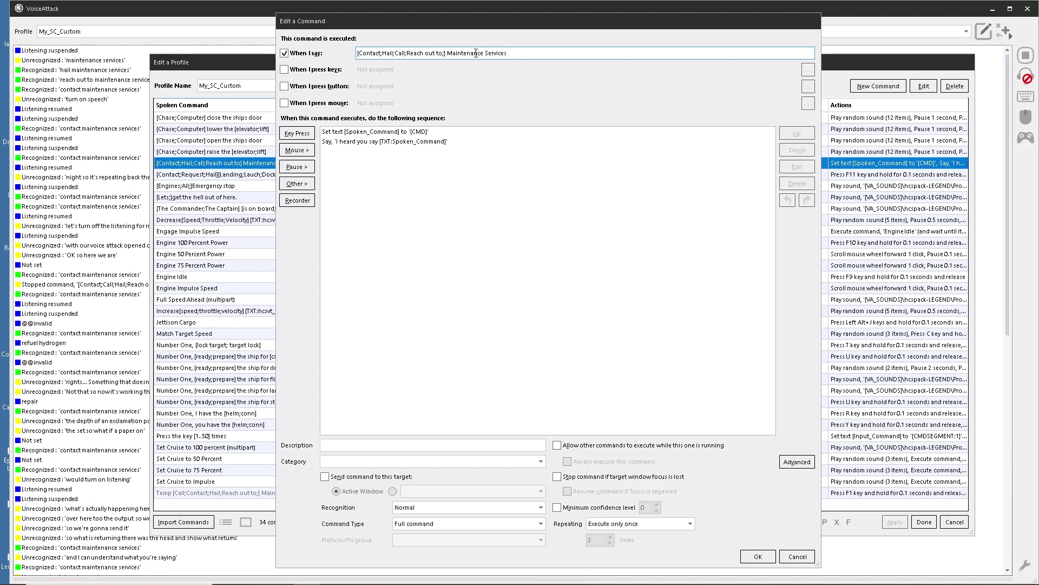
{"action": "left_click", "coordinate": [747, 559]}
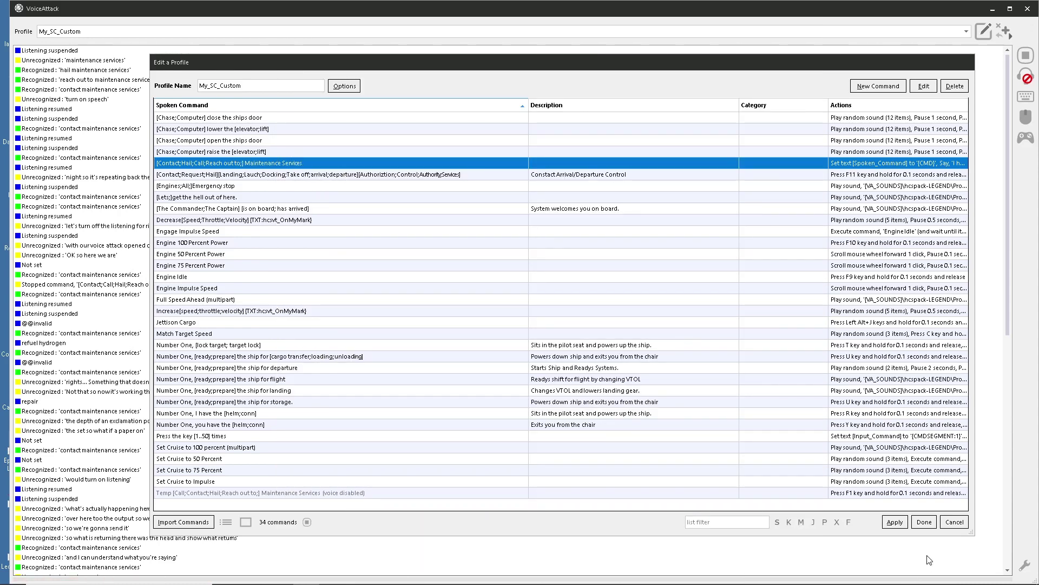
{"action": "left_click", "coordinate": [895, 521]}
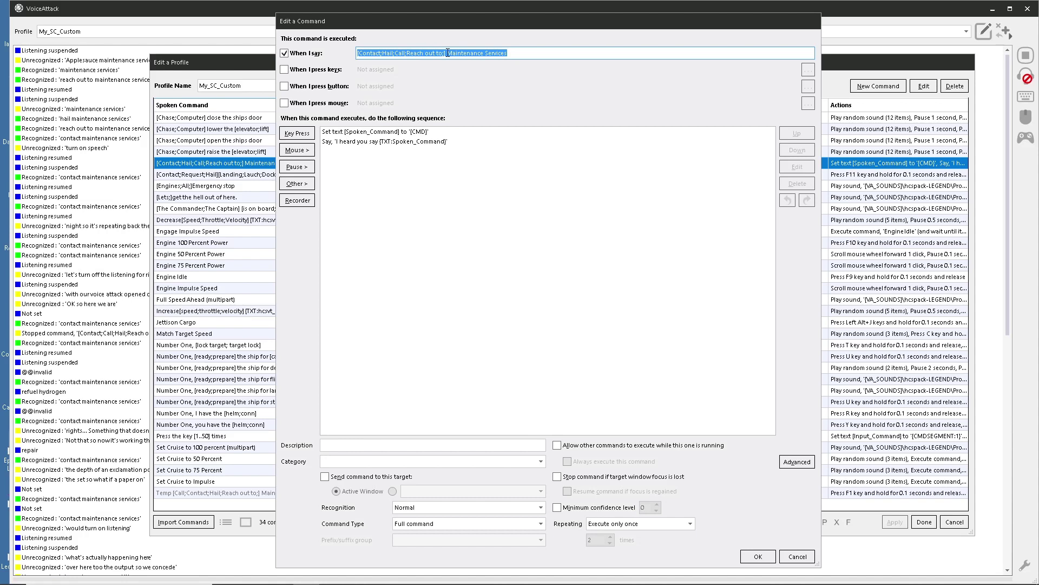
- Review the settings of the command's text value action and its text-to-speech action
{"action": "double_click", "coordinate": [351, 133]}
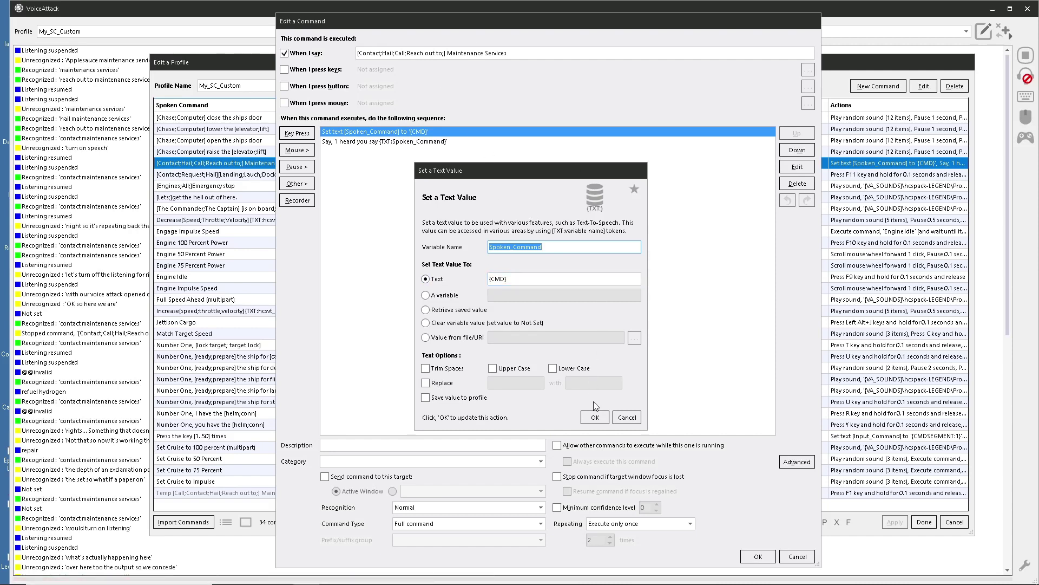
{"action": "left_click", "coordinate": [621, 417]}
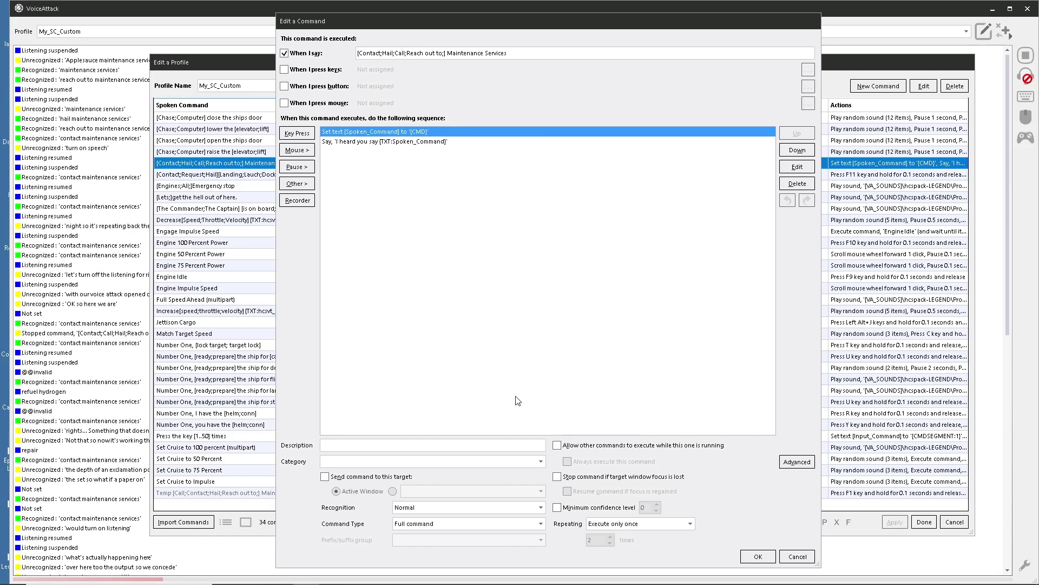
{"action": "left_click", "coordinate": [342, 141]}
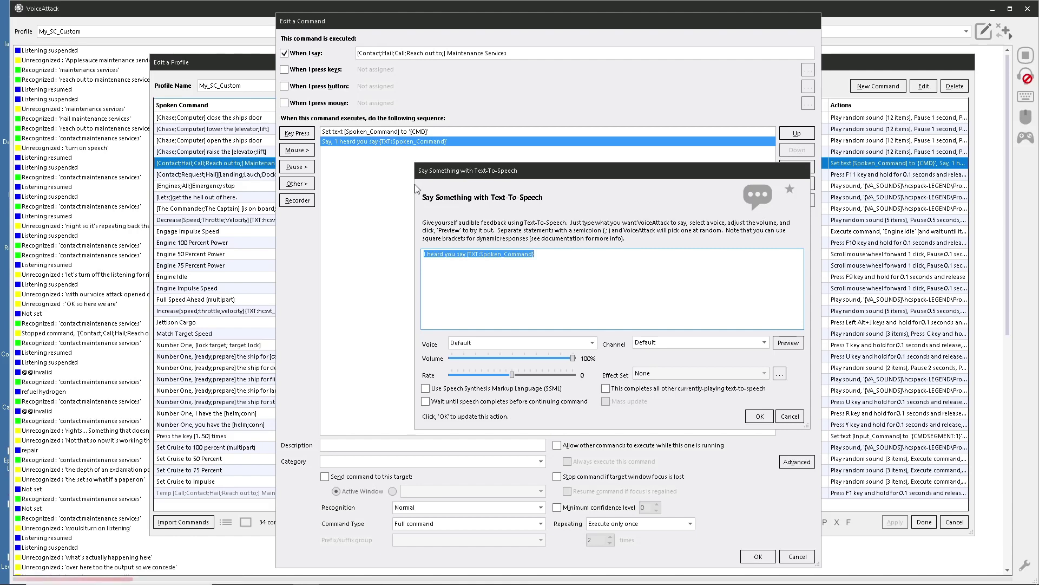
{"action": "left_click", "coordinate": [764, 418]}
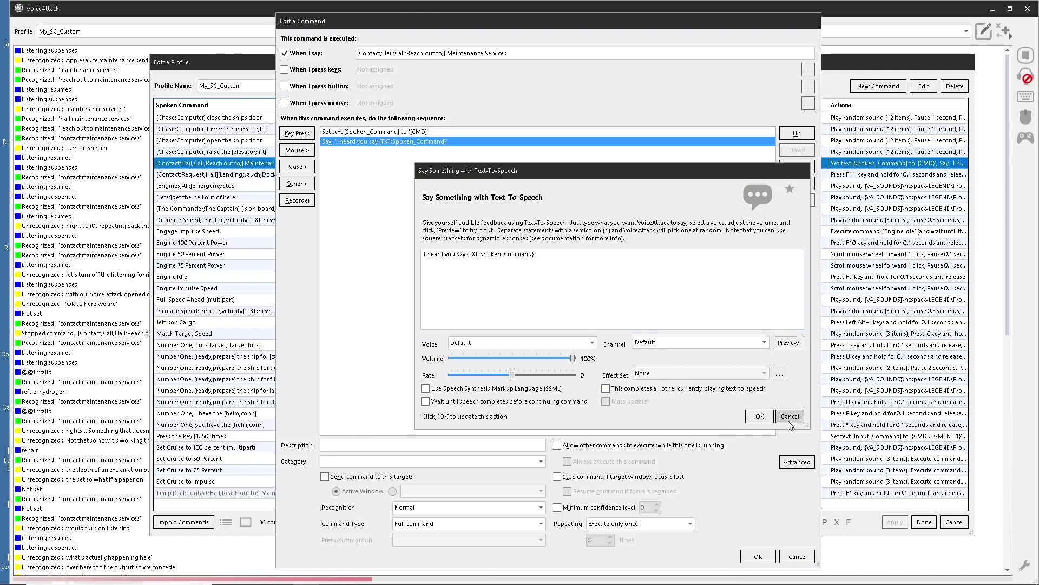
- Change the text assigned to Spoken_Command to {CMDSEGMENT:0}, and apply the edited command to the profile
{"action": "double_click", "coordinate": [381, 132]}
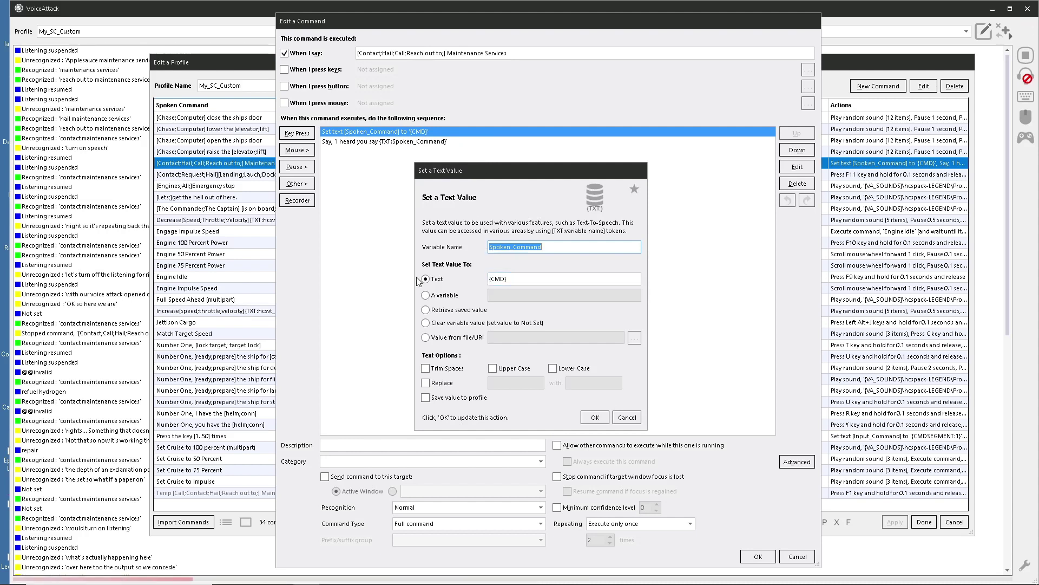
{"action": "left_click", "coordinate": [505, 280]}
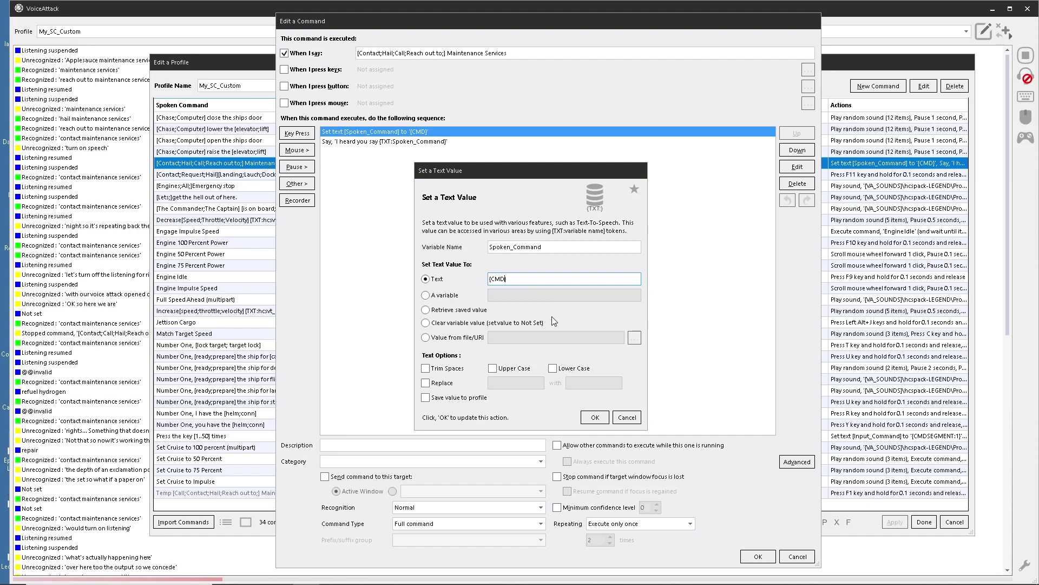
{"action": "type", "text": "SEGMENT:"}
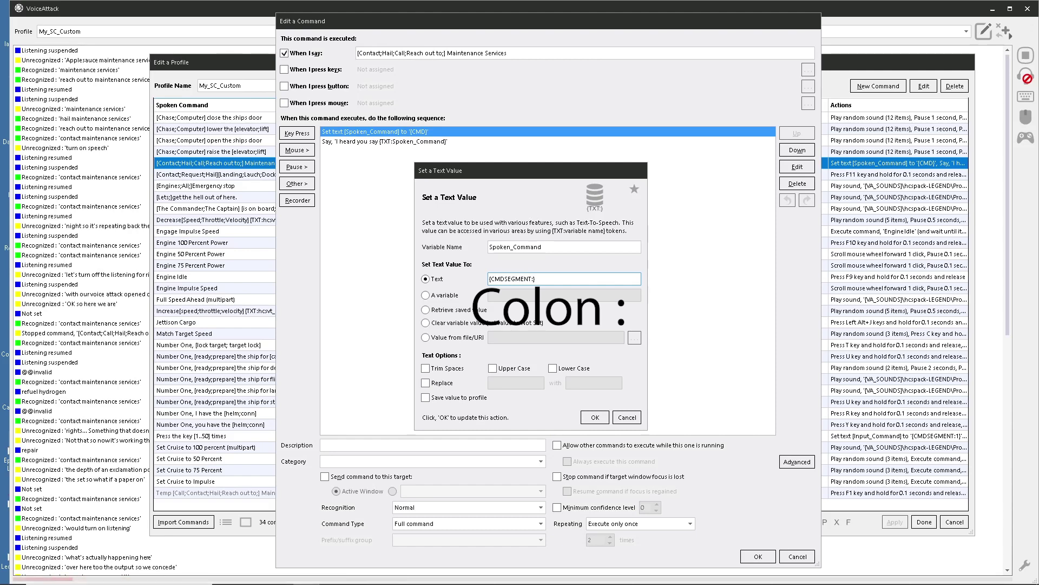
{"action": "type", "text": "0"}
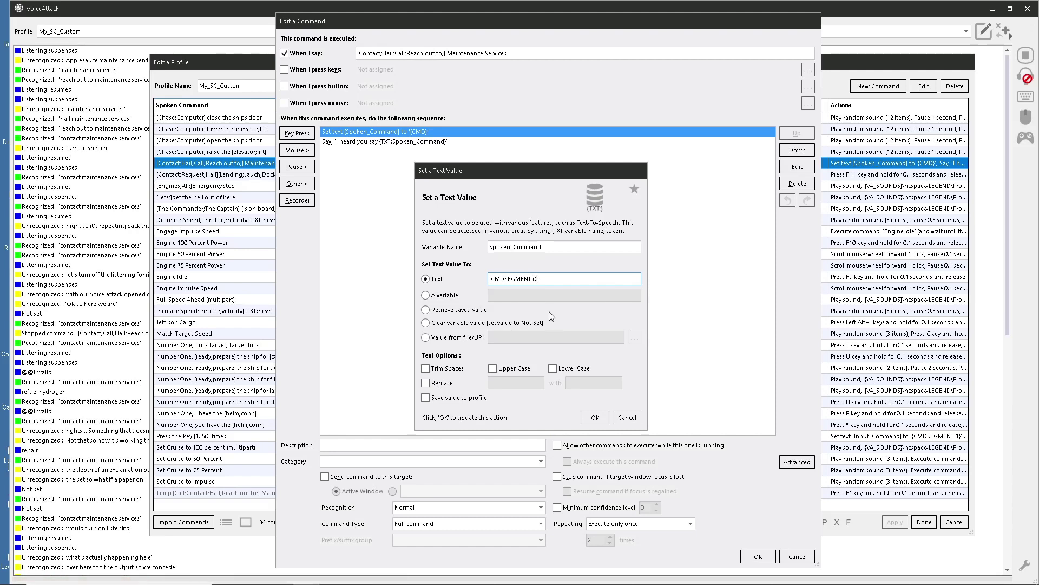
{"action": "left_click", "coordinate": [595, 418]}
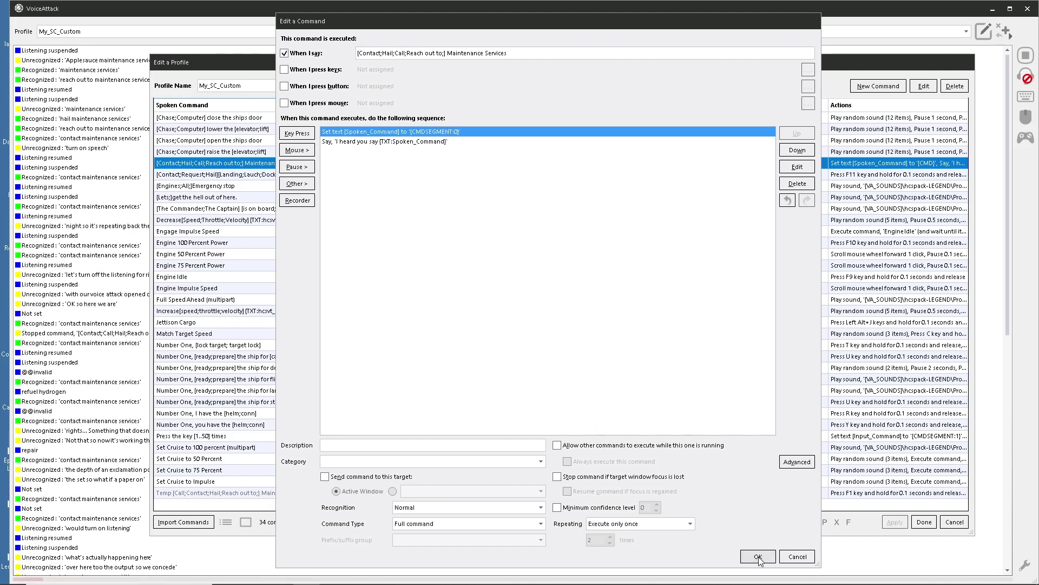
{"action": "left_click", "coordinate": [760, 556]}
{"action": "left_click", "coordinate": [894, 521]}
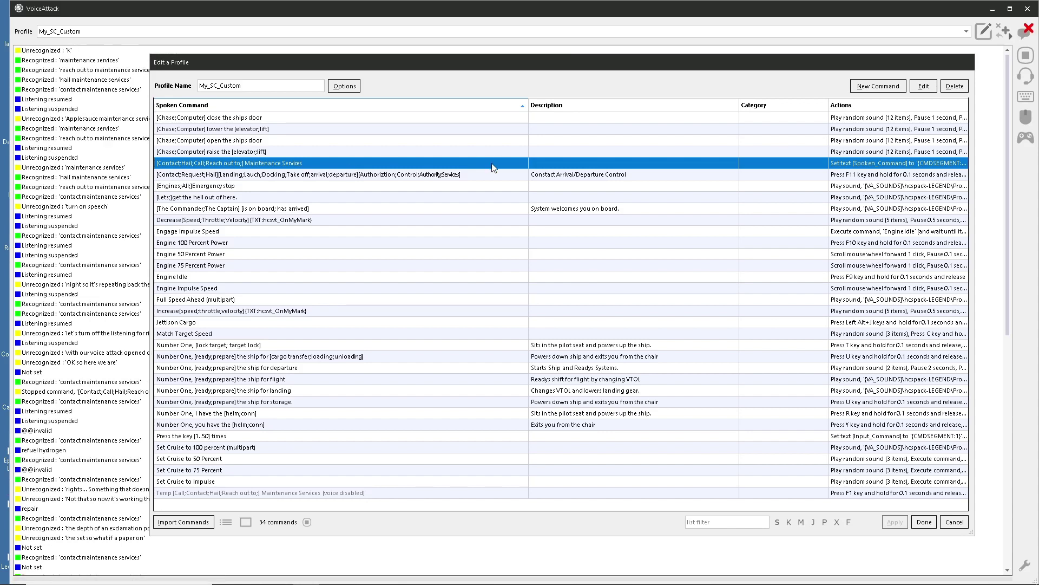
{"action": "key", "text": "XF86AudioLowerVolume"}
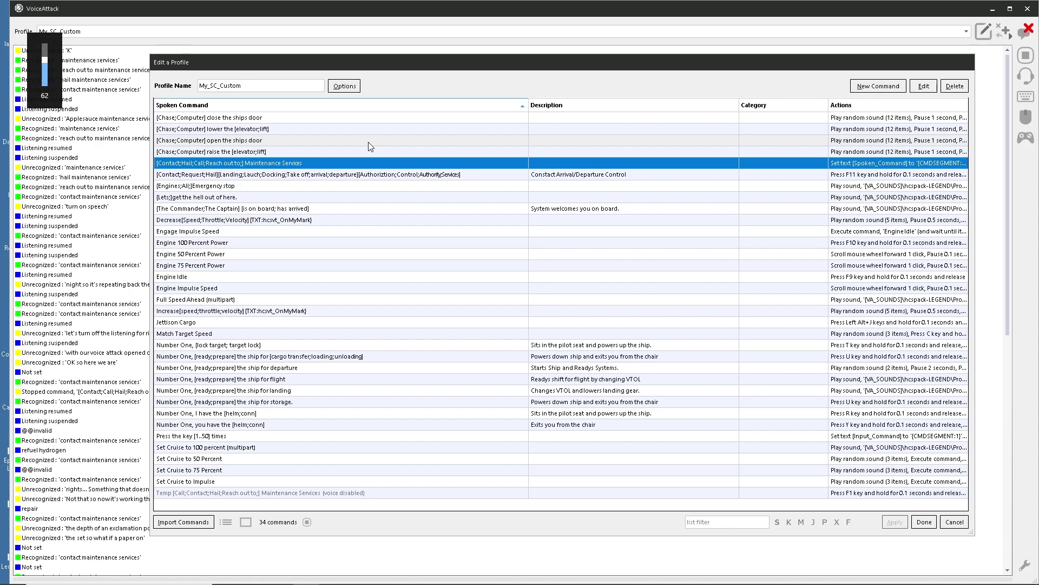
- Change the text assigned to Spoken_Command in the maintenance services command to {CMDSEGMENT:1}, and apply the edited command to the profile
{"action": "double_click", "coordinate": [236, 164]}
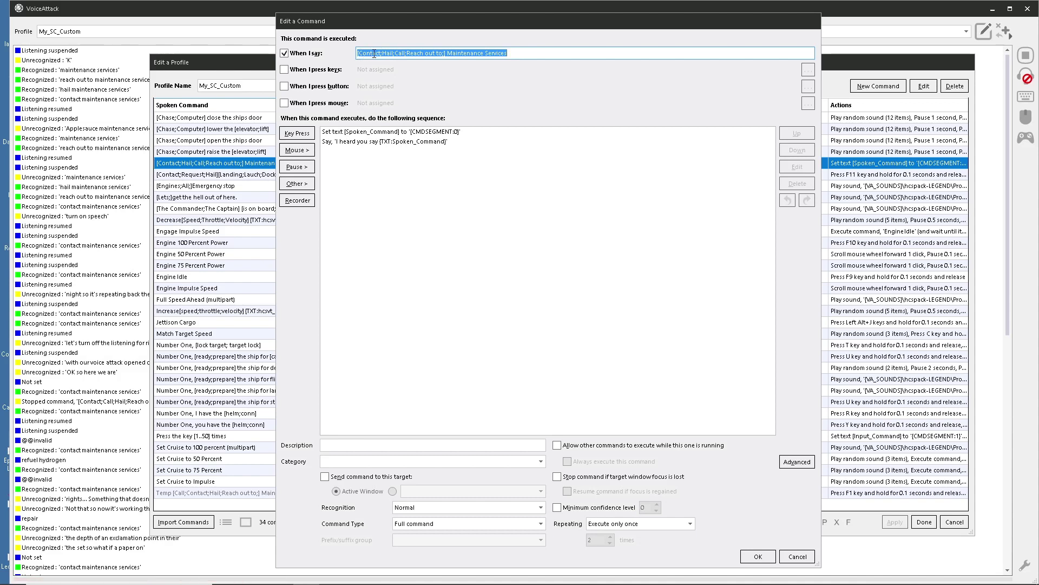
{"action": "left_click", "coordinate": [446, 52]}
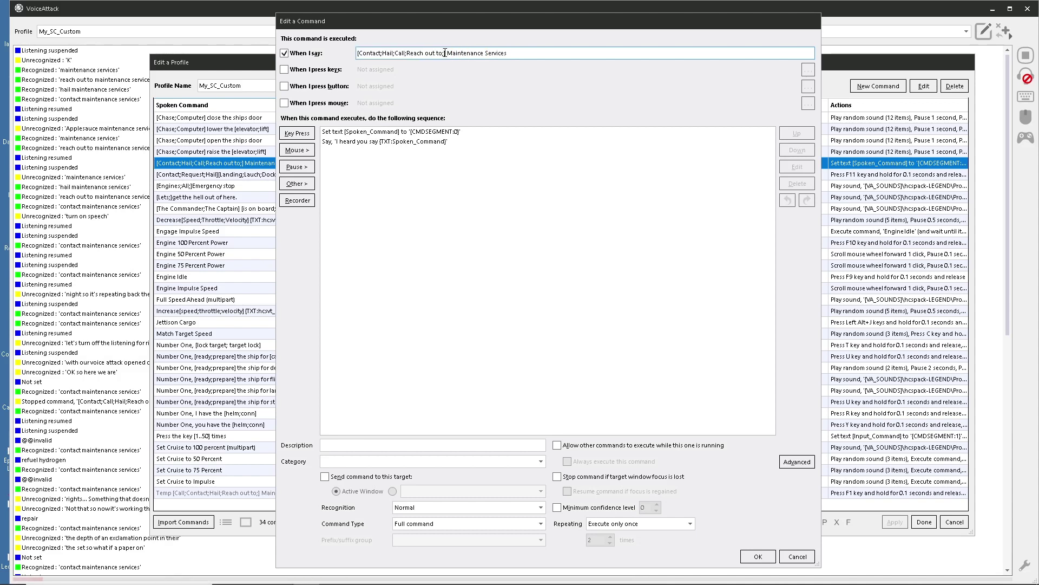
{"action": "left_click_drag", "start_coordinate": [446, 52], "coordinate": [354, 53]}
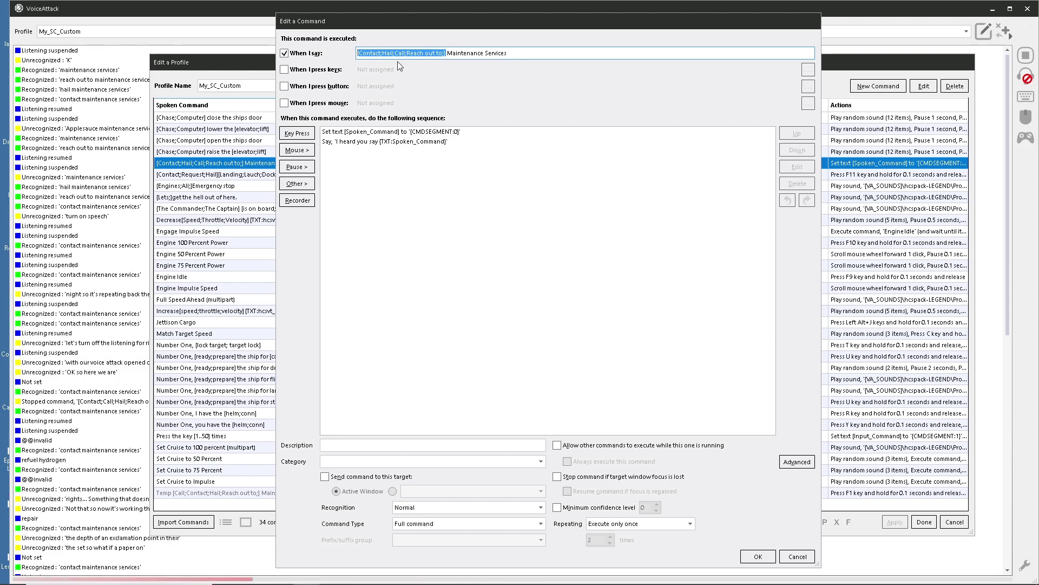
{"action": "left_click", "coordinate": [487, 136]}
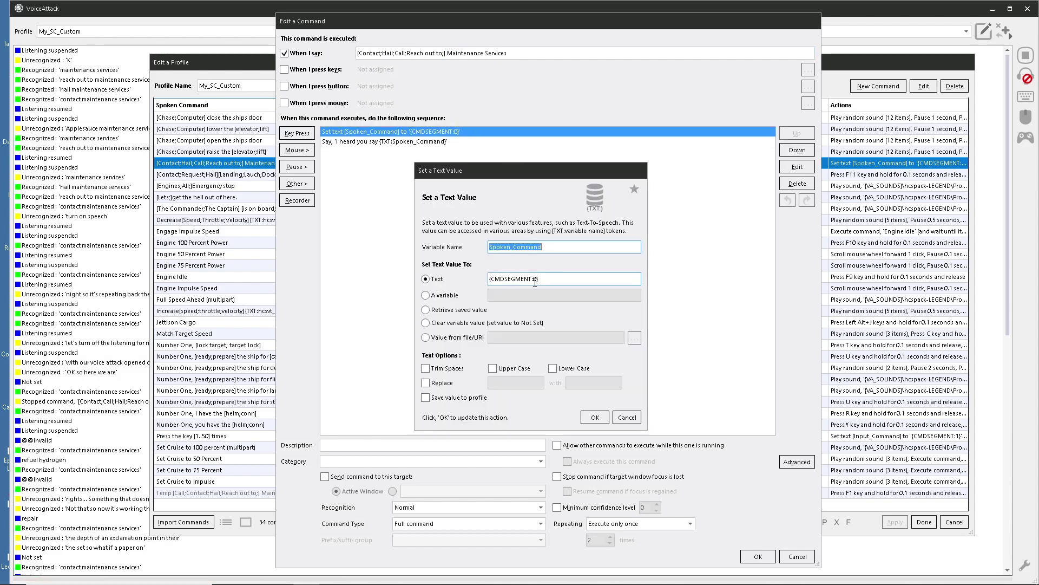
{"action": "double_click", "coordinate": [536, 279]}
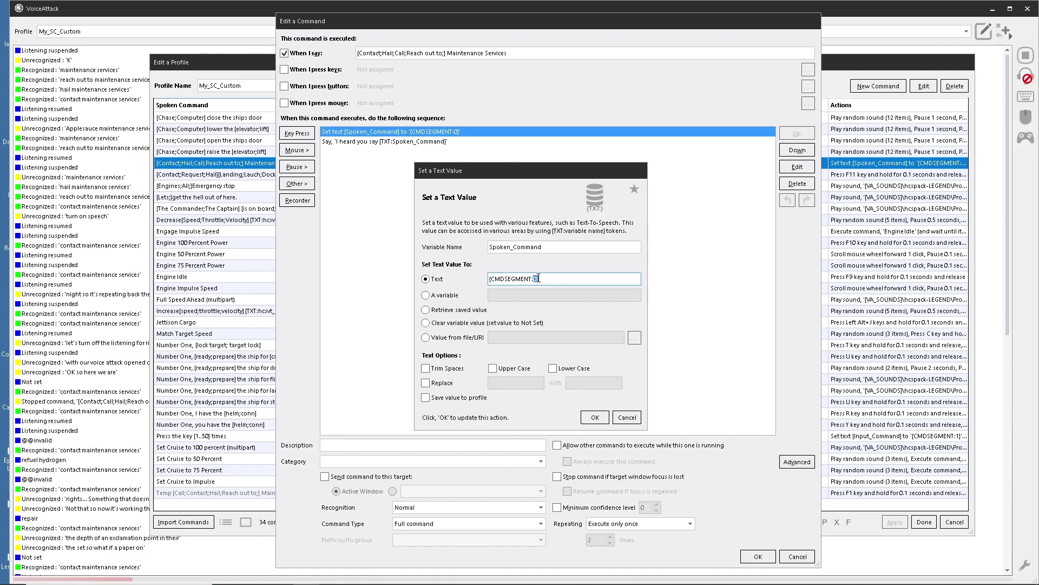
{"action": "key", "text": "BackSpace"}
{"action": "type", "text": "1"}
{"action": "left_click", "coordinate": [595, 416]}
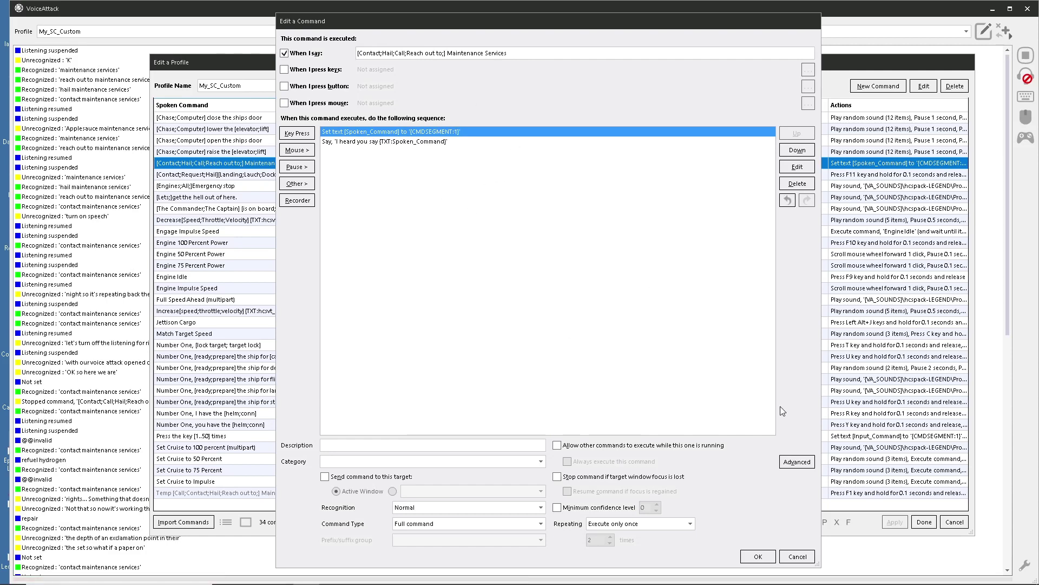
{"action": "left_click", "coordinate": [769, 560]}
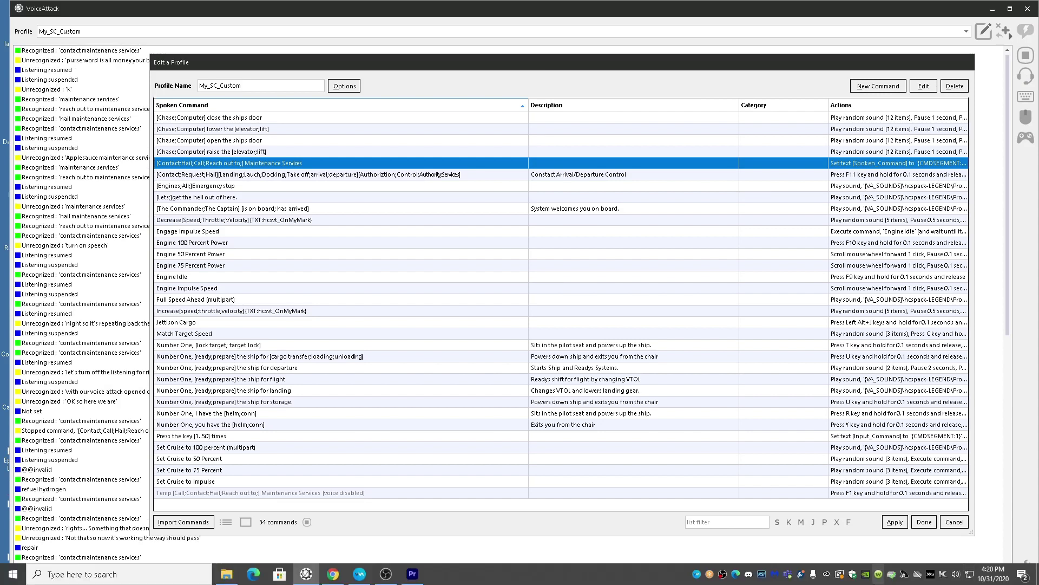
{"action": "left_click", "coordinate": [895, 525]}
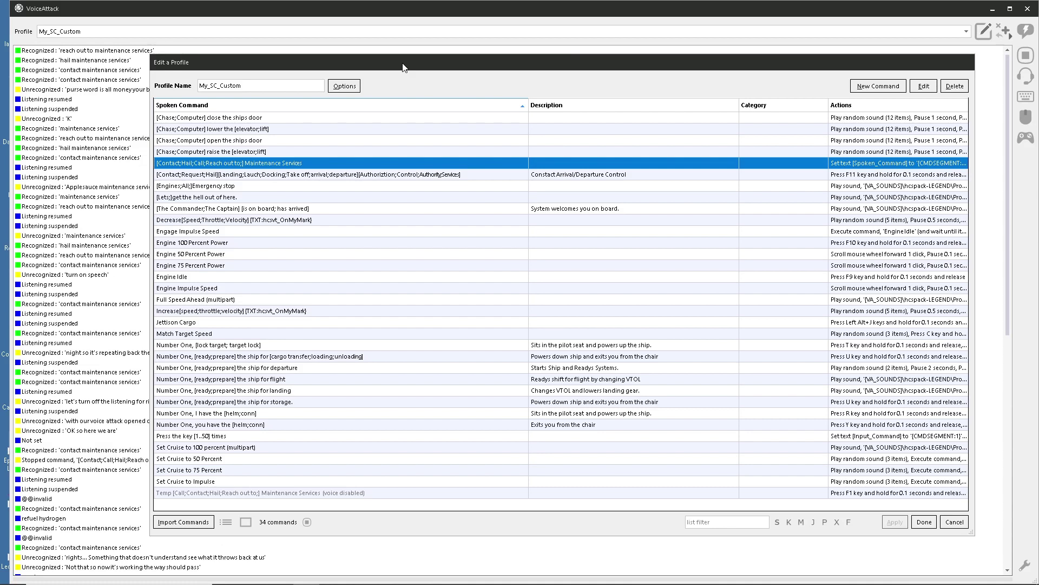
- Reopen the maintenance services command and review the settings of its Spoken_Command text value action
{"action": "double_click", "coordinate": [234, 162]}
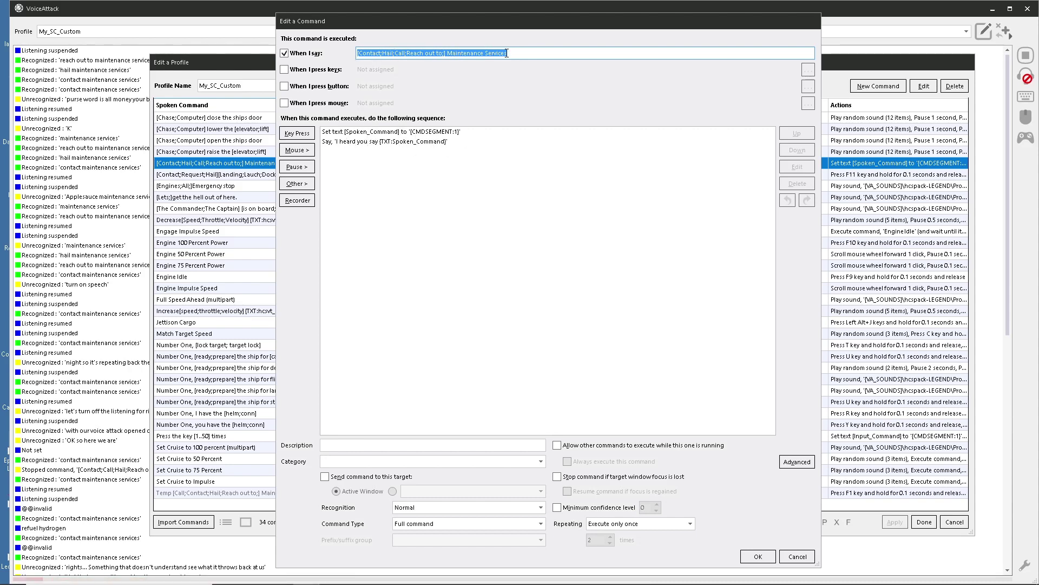
{"action": "left_click", "coordinate": [536, 53]}
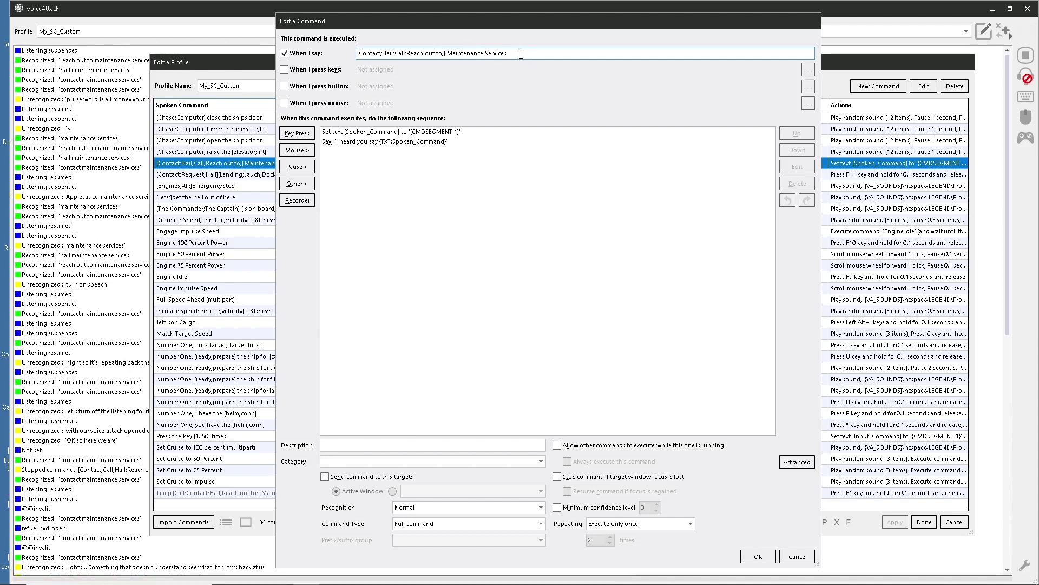
{"action": "mouse_move", "coordinate": [530, 26]}
{"action": "left_mouse_down"}
{"action": "mouse_move", "coordinate": [559, 25]}
{"action": "mouse_move", "coordinate": [524, 14]}
{"action": "left_mouse_up"}
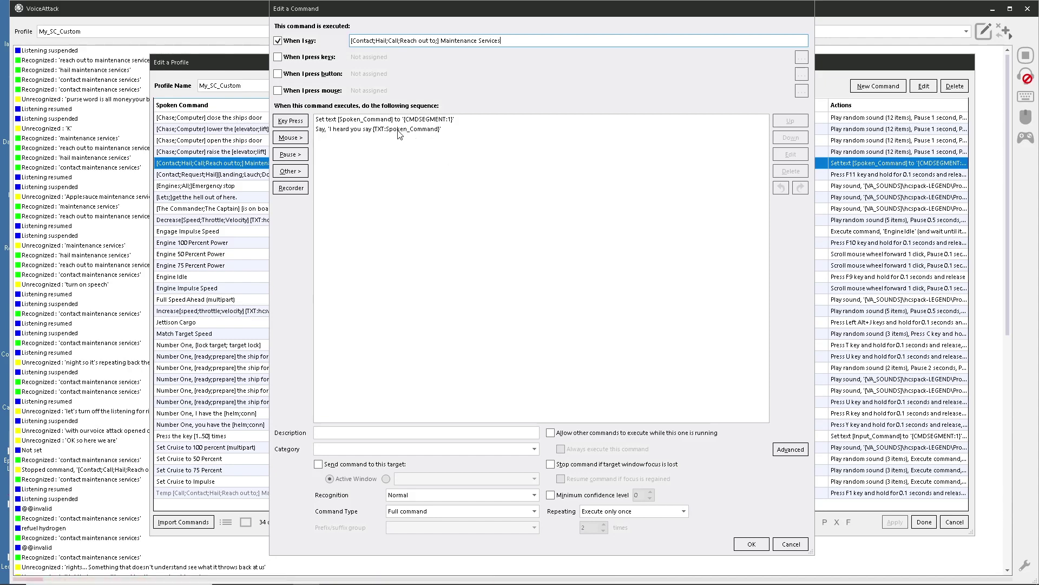
{"action": "double_click", "coordinate": [412, 121]}
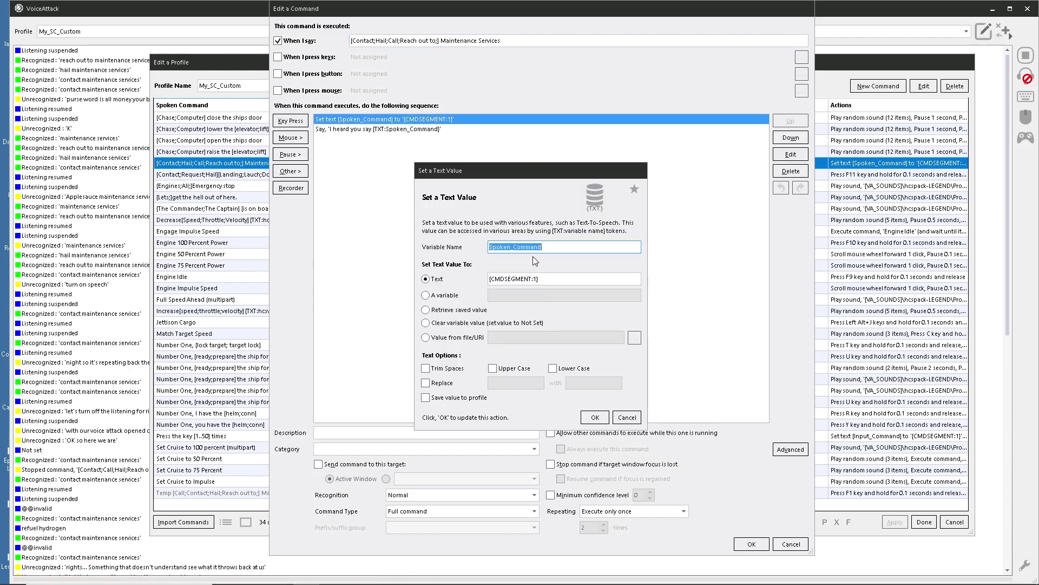
{"action": "left_click", "coordinate": [512, 278]}
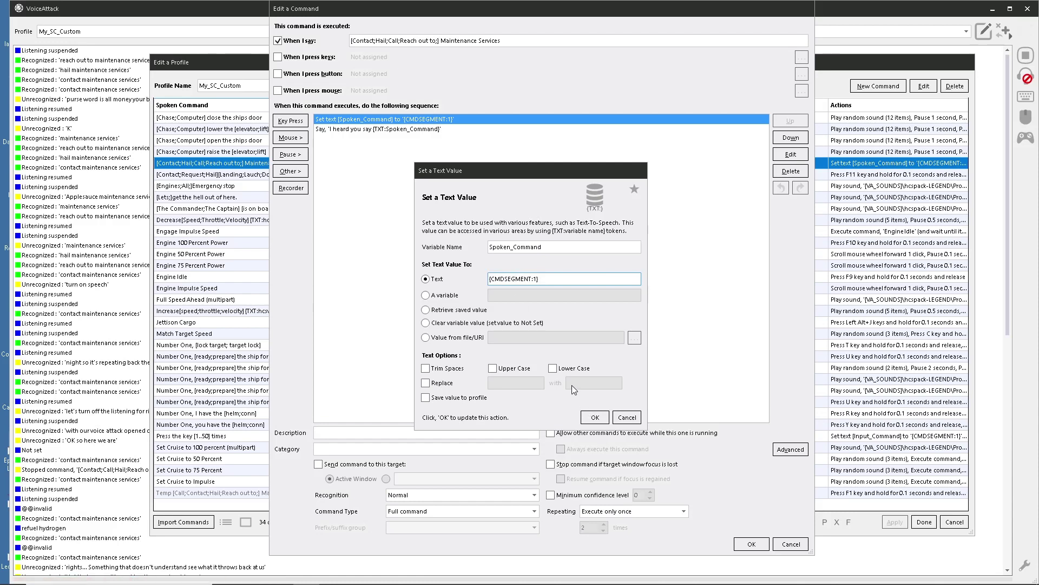
{"action": "left_click", "coordinate": [628, 420]}
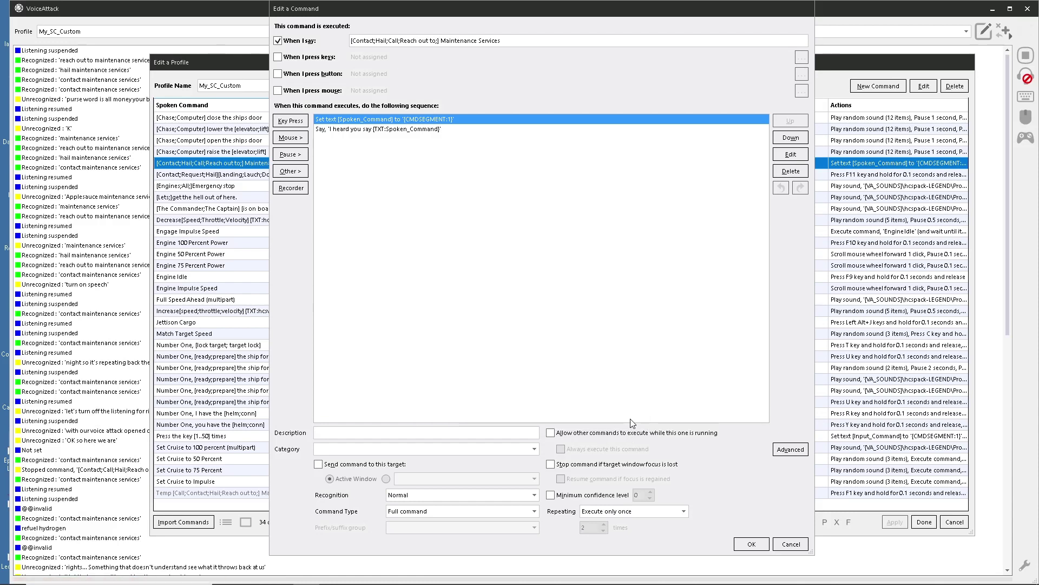
- Start a Wait for Spoken Response action after the text-to-speech action, with the responses repair;restock;refuel hydrogen;refuel quantum
{"action": "left_click", "coordinate": [325, 130]}
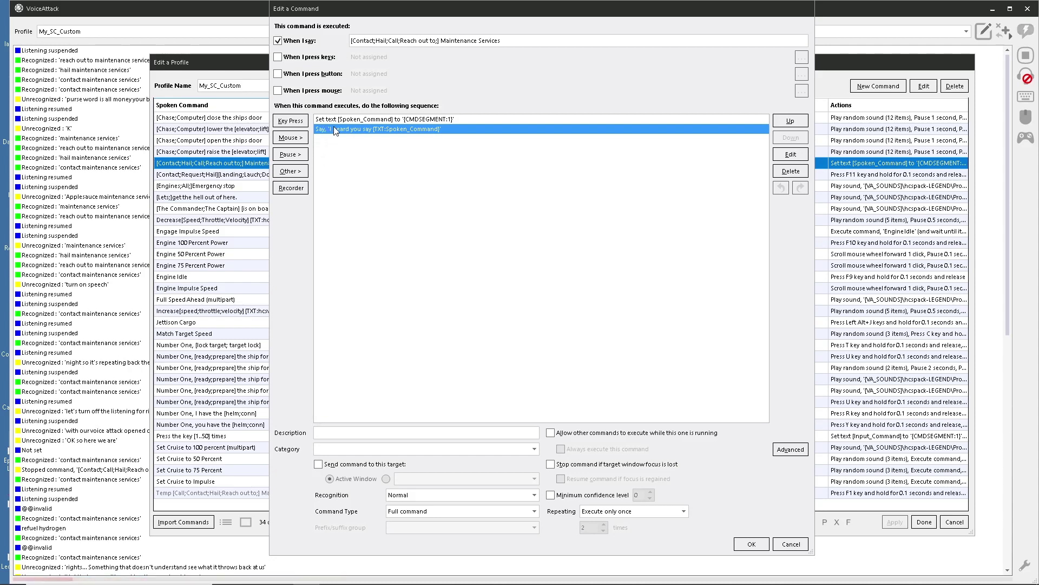
{"action": "left_click", "coordinate": [291, 171]}
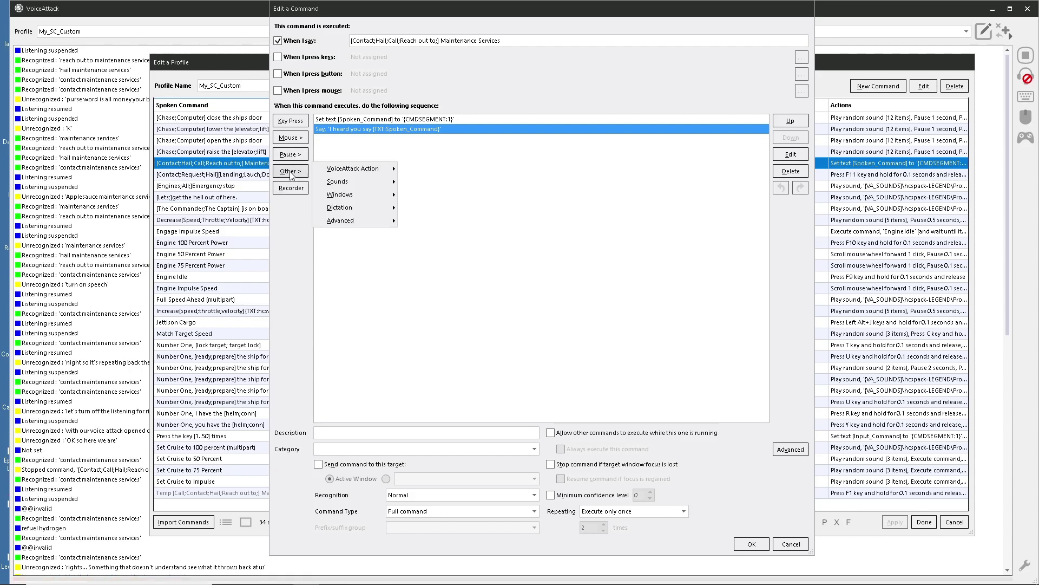
{"action": "mouse_move", "coordinate": [341, 225]}
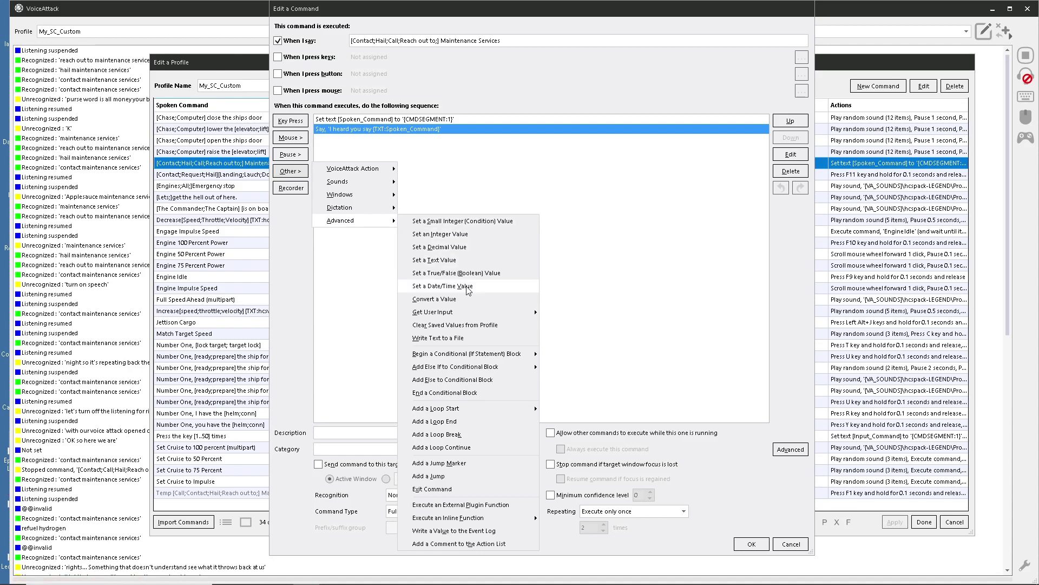
{"action": "mouse_move", "coordinate": [444, 317]}
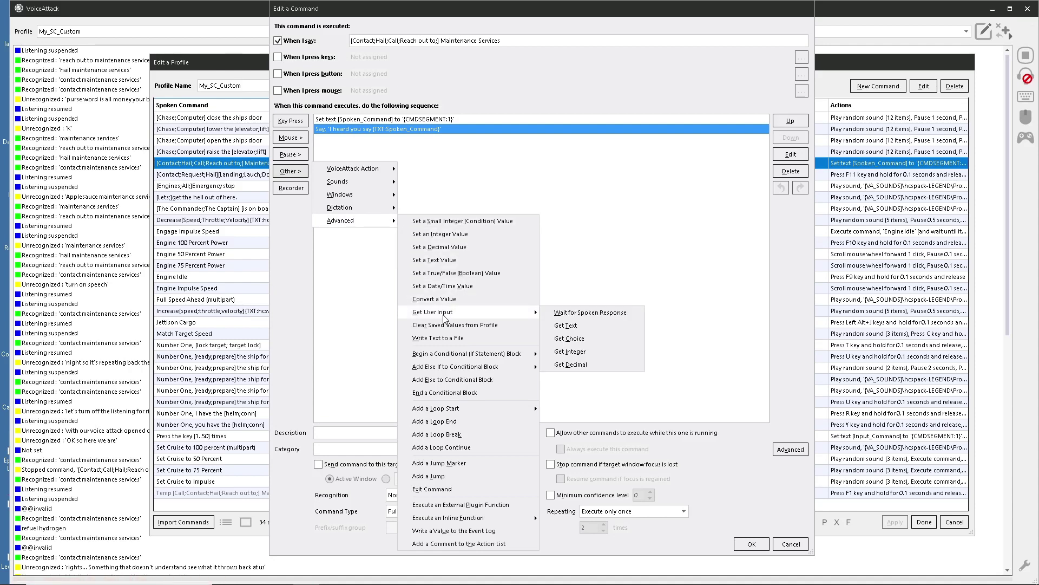
{"action": "left_click", "coordinate": [580, 314]}
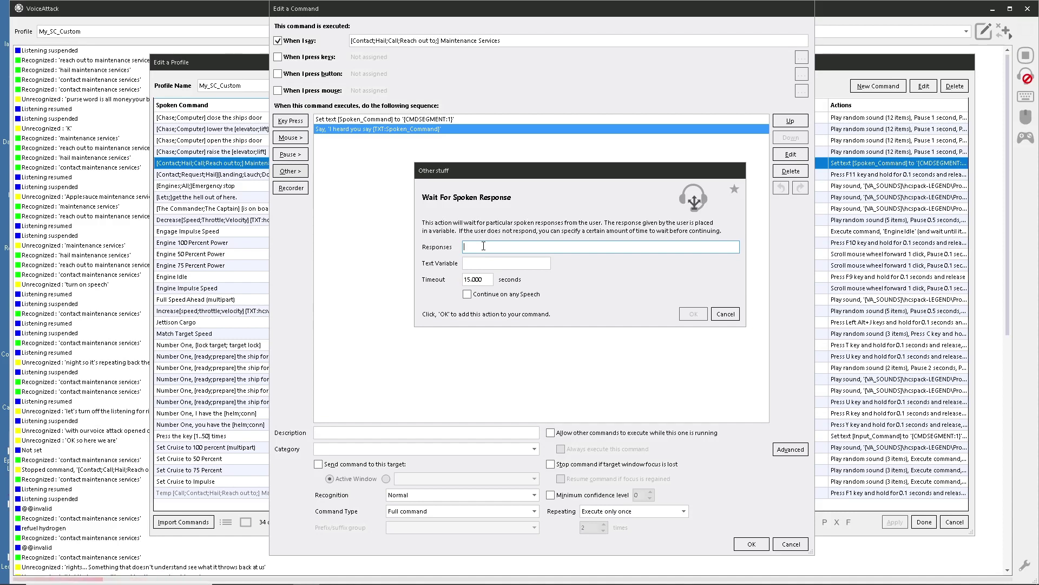
{"action": "type", "text": "R"}
{"action": "key", "text": "BackSpace"}
{"action": "type", "text": "repair;"}
{"action": "type", "text": "res"}
{"action": "type", "text": "tock;re"}
{"action": "type", "text": "fule"}
{"action": "key", "text": "BackSpace"}
{"action": "key", "text": "BackSpace"}
{"action": "key", "text": "BackSpace"}
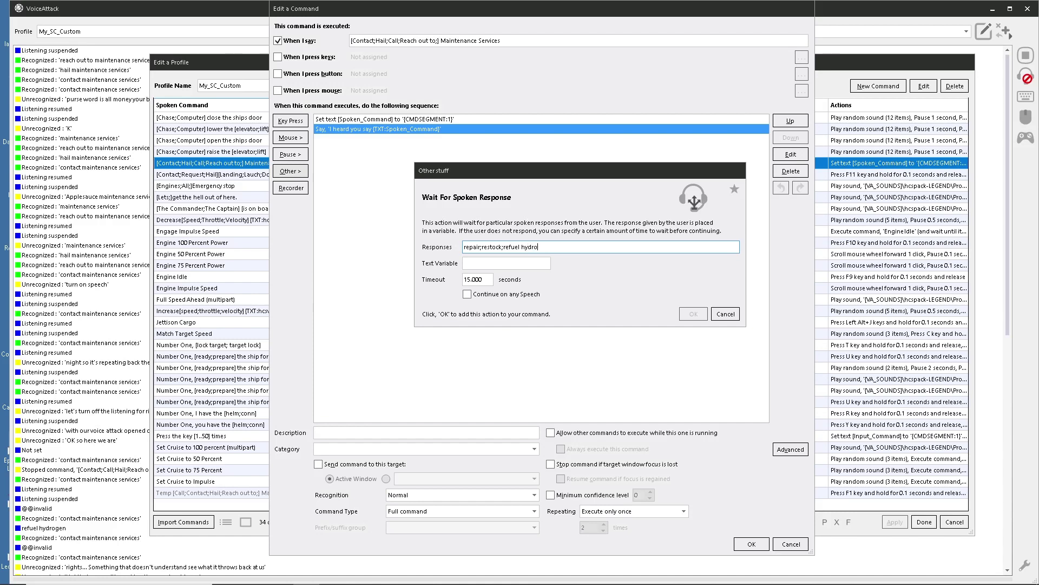
{"action": "type", "text": "refuel quantum"}
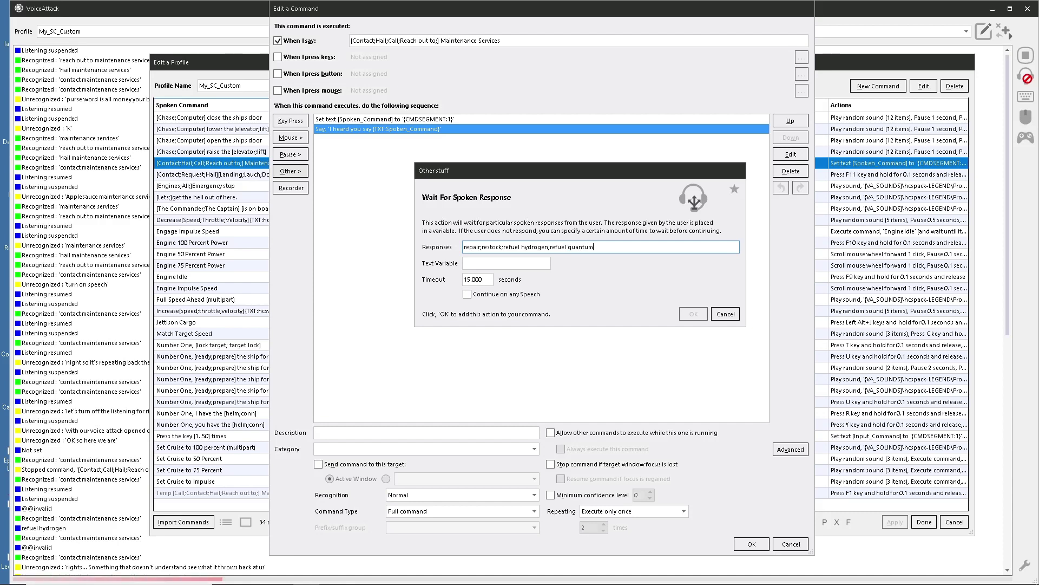
- Append nothing else;cancel;yes to the accepted spoken responses, separated by semicolons
{"action": "type", "text": ";"}
{"action": "type", "text": "nothing else"}
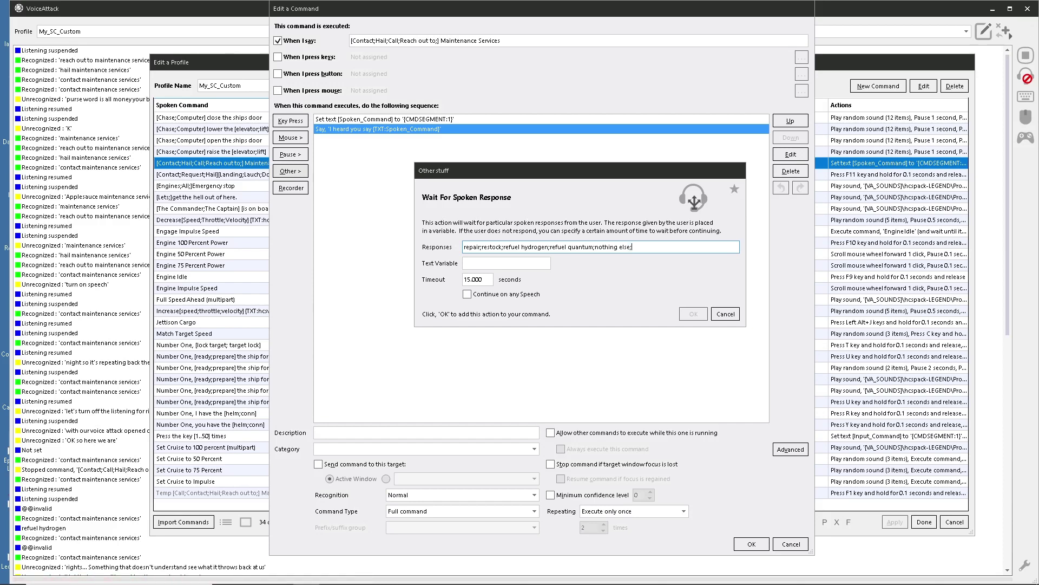
{"action": "type", "text": "cance"}
{"action": "type", "text": "l;yes"}
{"action": "type", "text": ";you"}
{"action": "type", "text": "s"}
{"action": "type", "text": ";"}
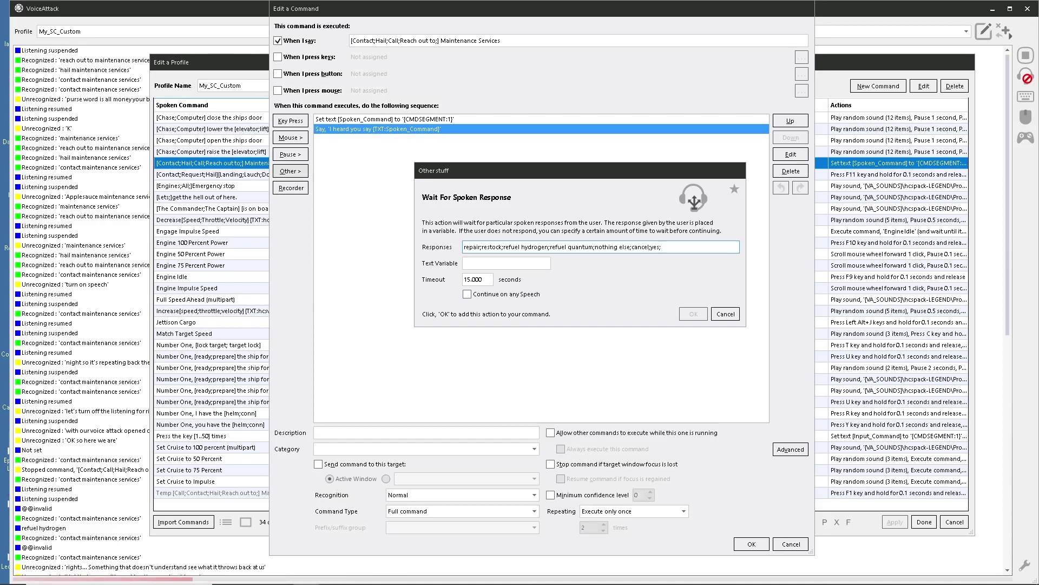
- Append refuel all;full service to the responses, and add the action with VAR1 as its text variable
{"action": "type", "text": "refu"}
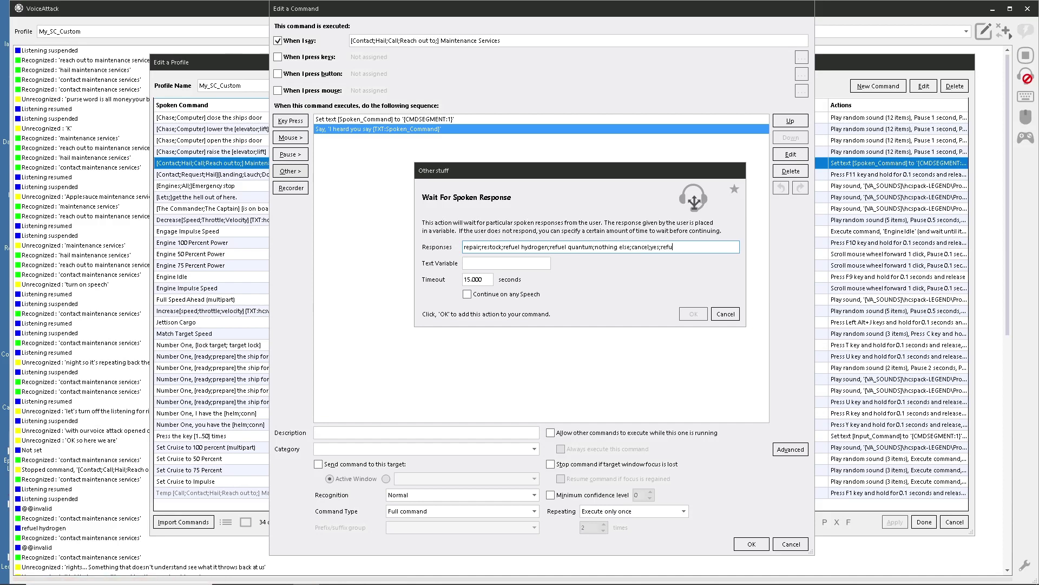
{"action": "type", "text": "le"}
{"action": "key", "text": "BackSpace"}
{"action": "type", "text": ";"}
{"action": "type", "text": "ll service"}
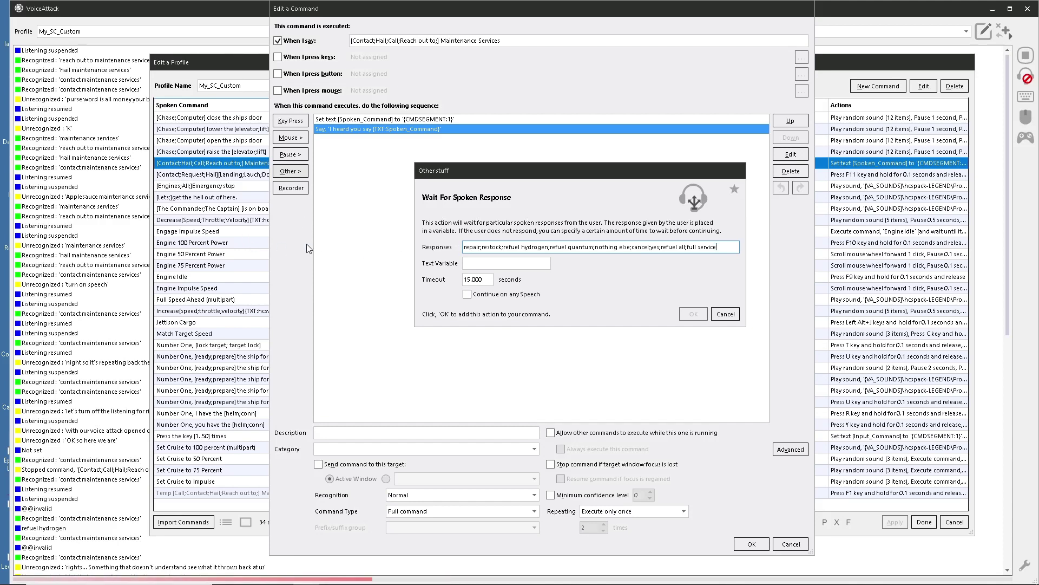
{"action": "left_click", "coordinate": [494, 265]}
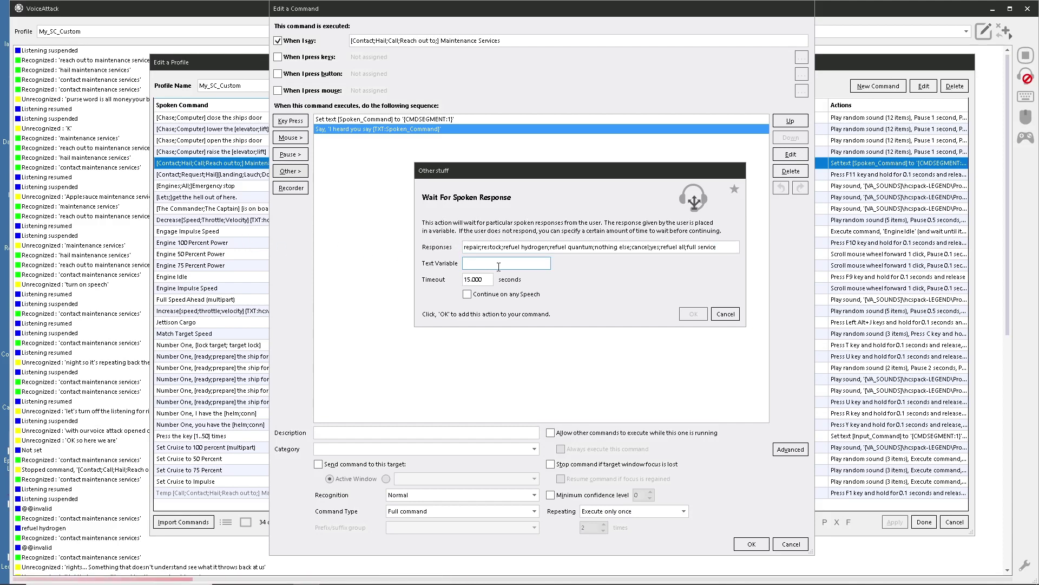
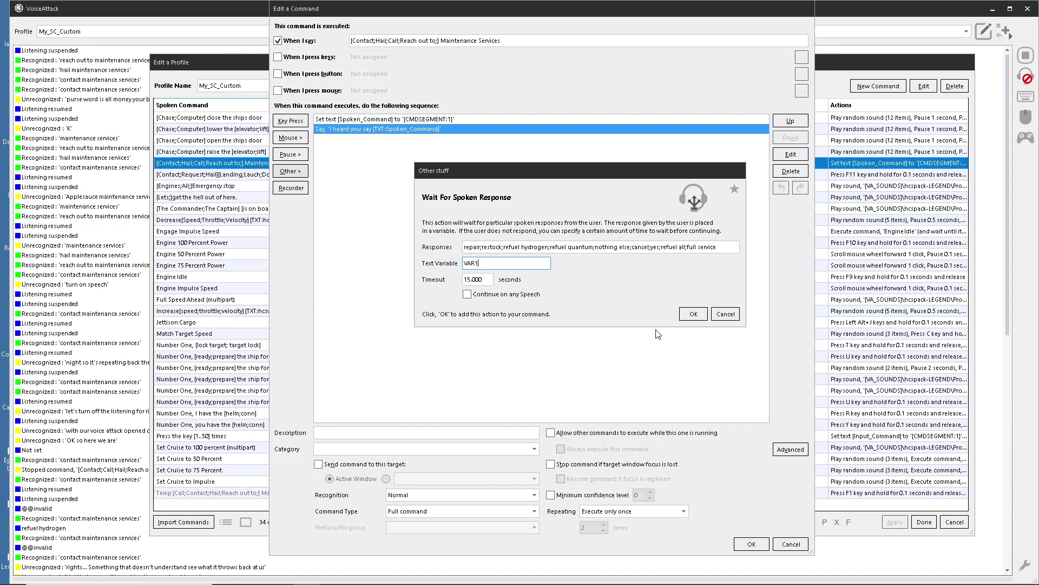
{"action": "left_click", "coordinate": [694, 314]}
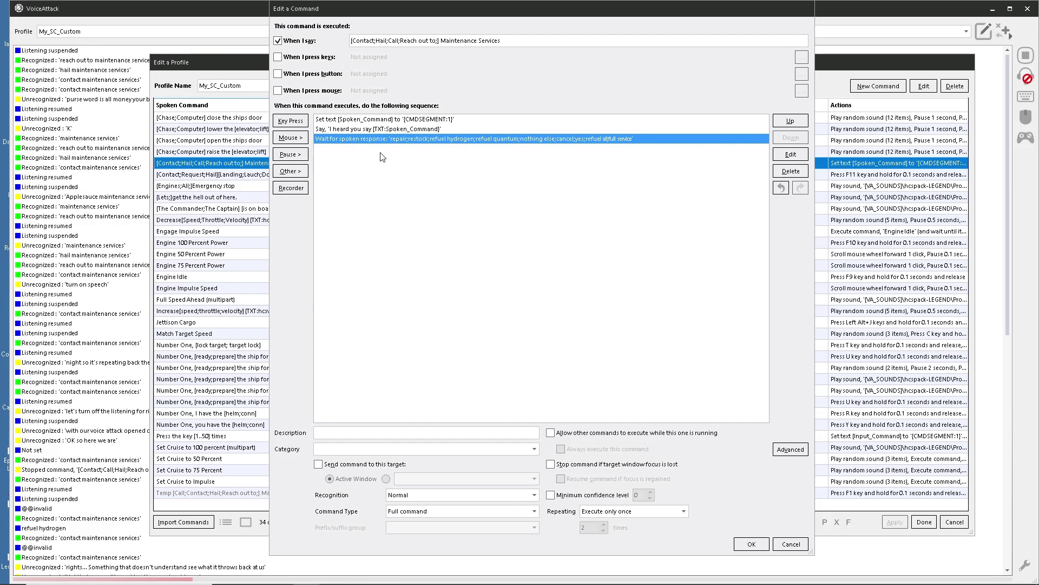
- Review the command's actions and check the text variable set in the Wait for Spoken Response action
{"action": "left_click", "coordinate": [342, 130]}
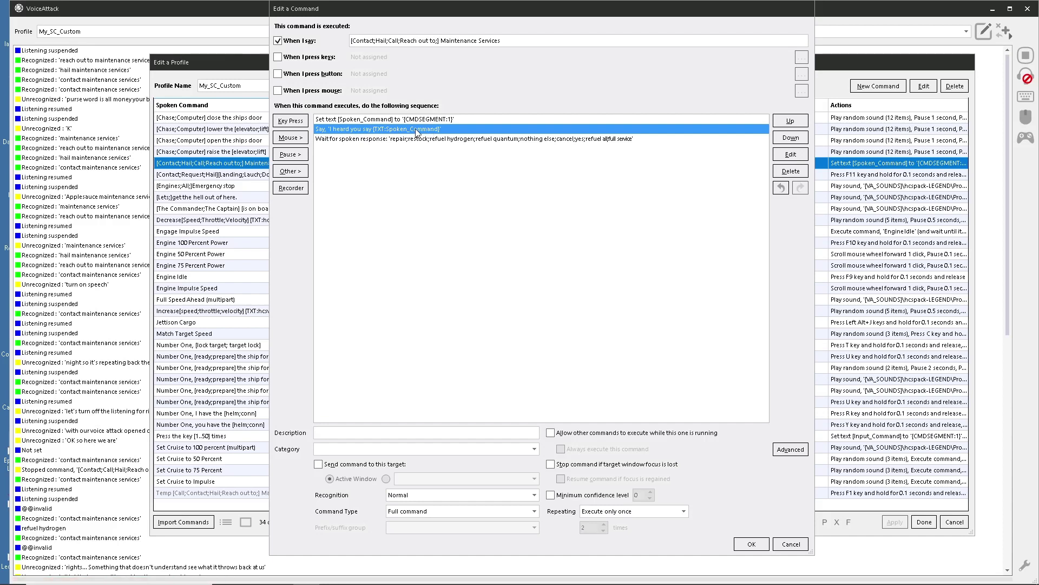
{"action": "left_click", "coordinate": [352, 121]}
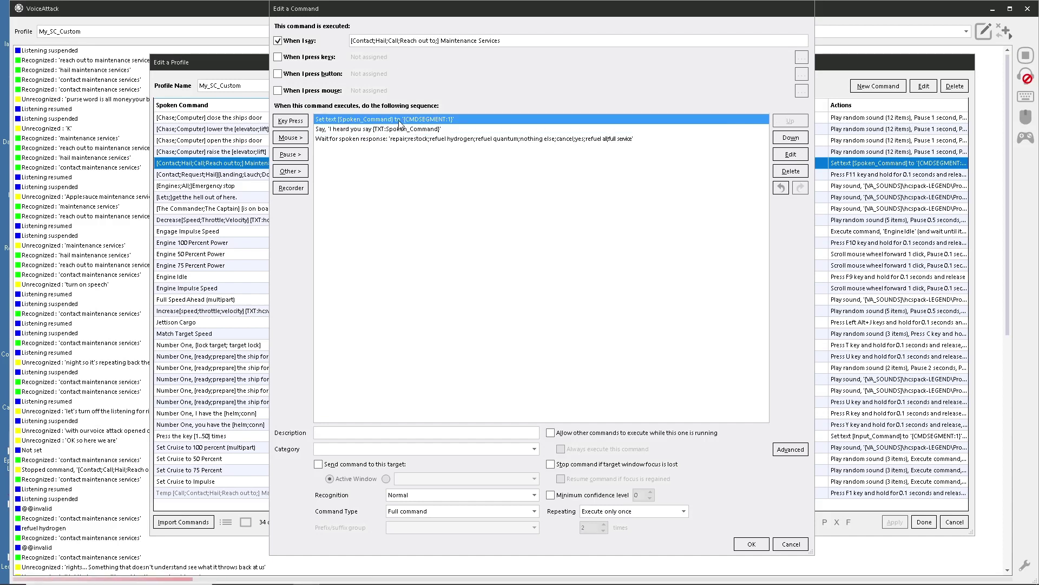
{"action": "left_click", "coordinate": [351, 141]}
{"action": "double_click", "coordinate": [356, 142]}
{"action": "left_click_drag", "start_coordinate": [484, 261], "coordinate": [464, 265]}
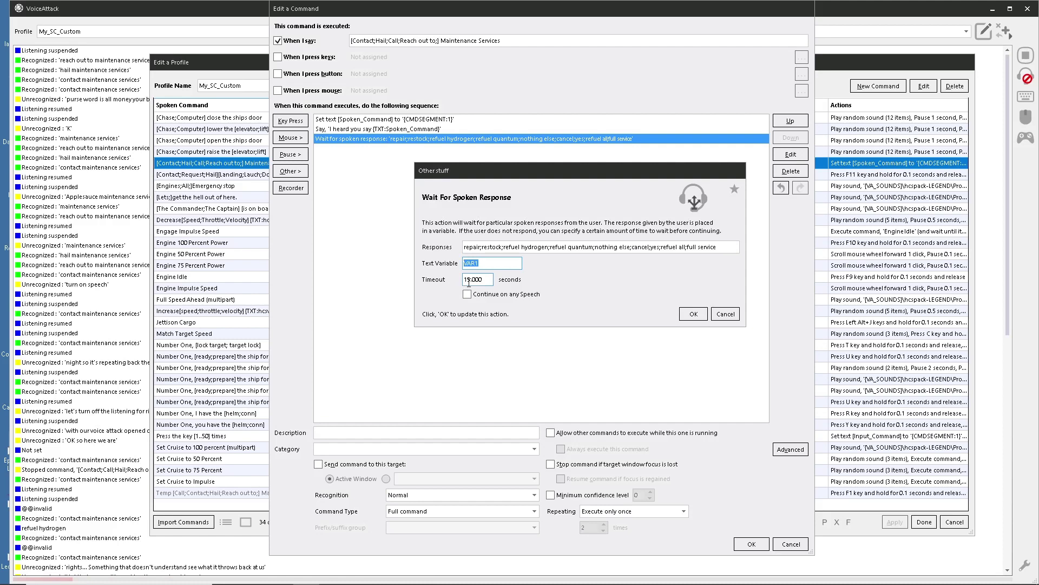
{"action": "left_click", "coordinate": [693, 314]}
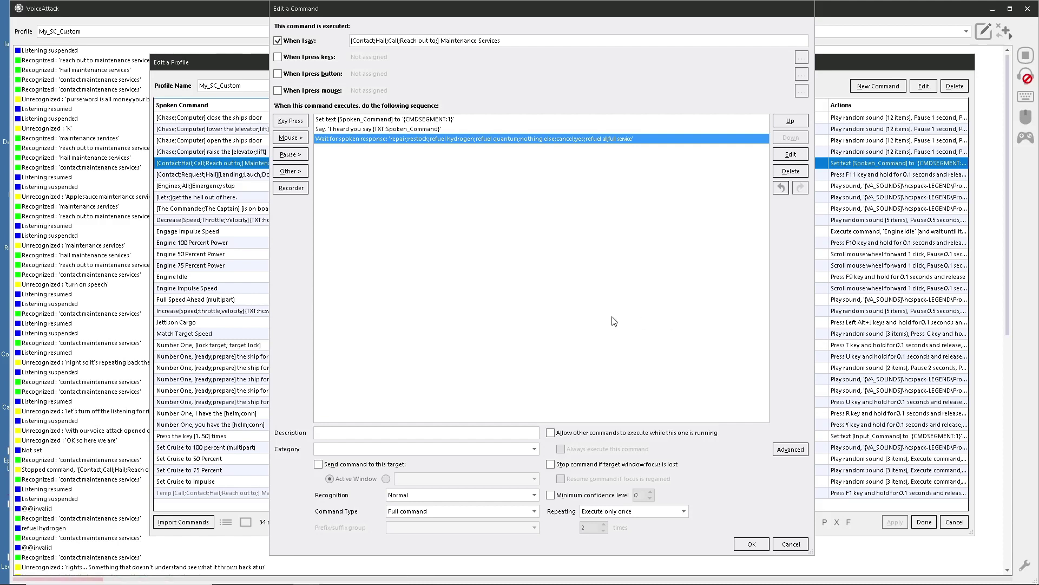
- Duplicate the "I heard you say" text-to-speech action and place the copy below the Wait for Spoken Response action
{"action": "left_click", "coordinate": [340, 129]}
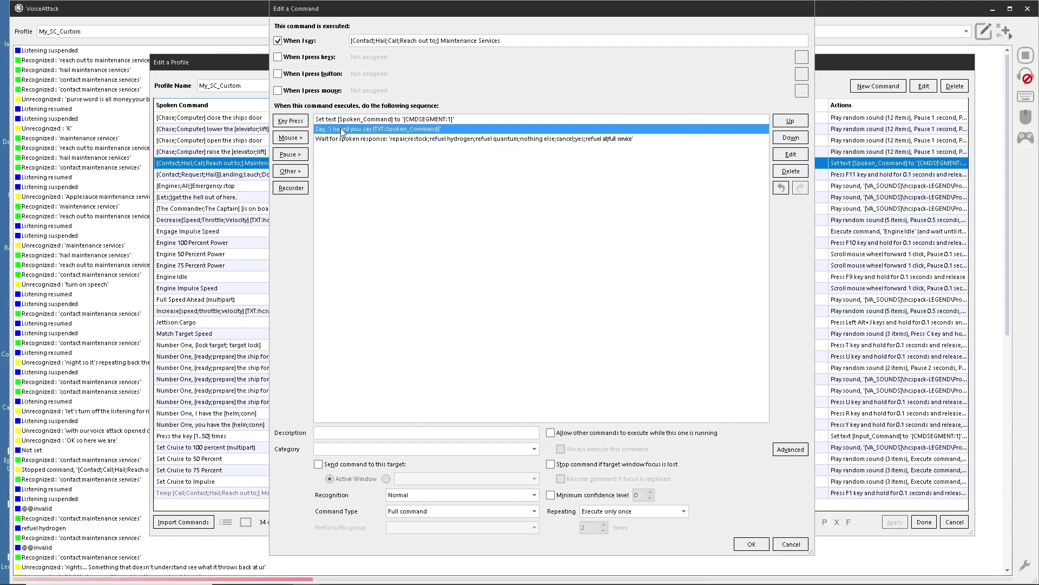
{"action": "right_click", "coordinate": [347, 130]}
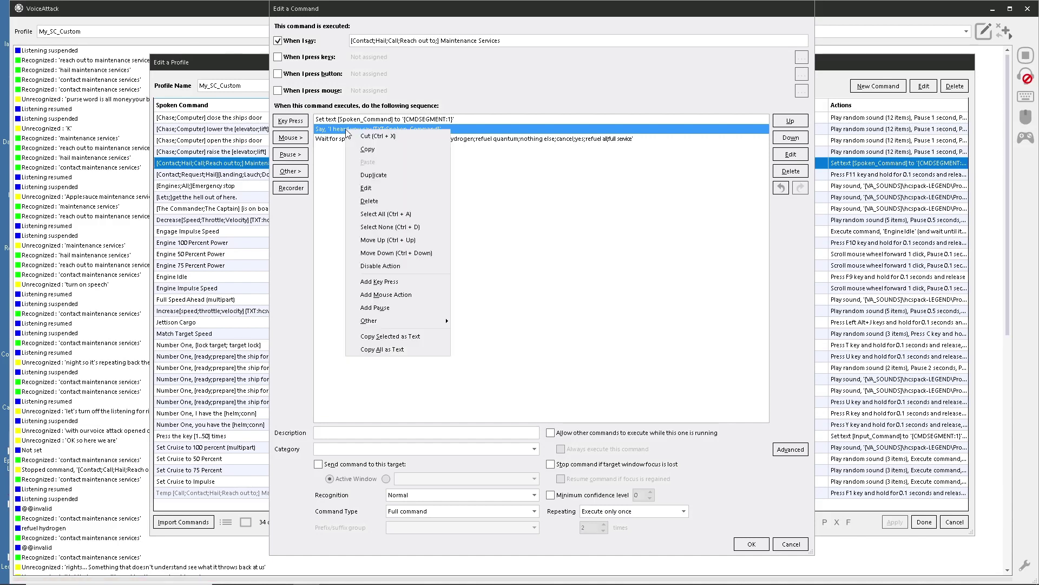
{"action": "left_click", "coordinate": [378, 176]}
{"action": "mouse_move", "coordinate": [349, 145]}
{"action": "left_mouse_down"}
{"action": "mouse_move", "coordinate": [361, 162]}
{"action": "mouse_move", "coordinate": [344, 160]}
{"action": "left_mouse_up"}
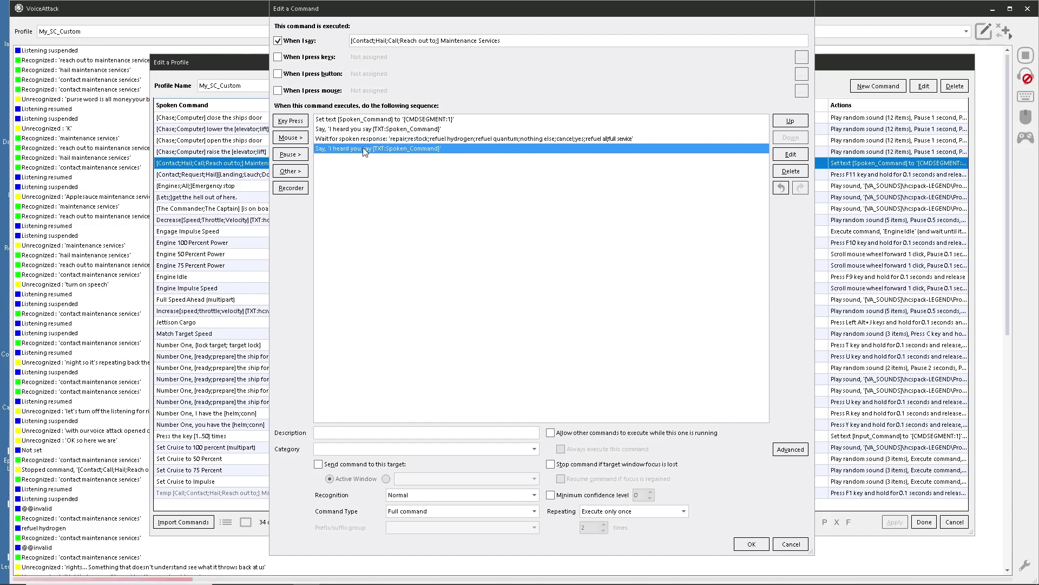
- Change the copied text-to-speech action below the Wait for Spoken Response action to say "I heard you say {TXT:VAR1}"
{"action": "right_click", "coordinate": [364, 151]}
{"action": "left_click", "coordinate": [350, 154]}
{"action": "left_click", "coordinate": [480, 254]}
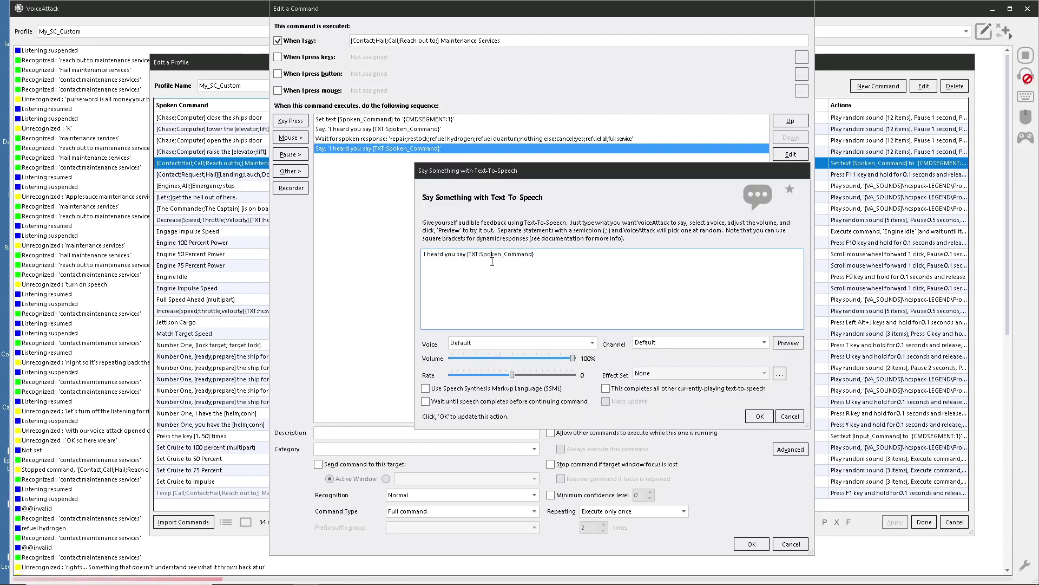
{"action": "left_click_drag", "start_coordinate": [482, 254], "coordinate": [535, 254]}
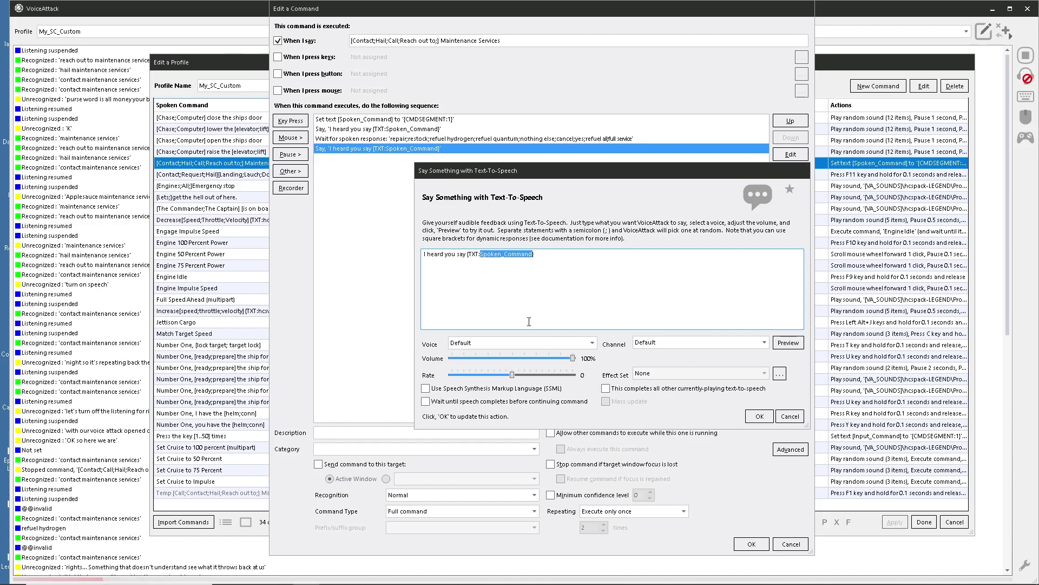
{"action": "type", "text": "VAR]"}
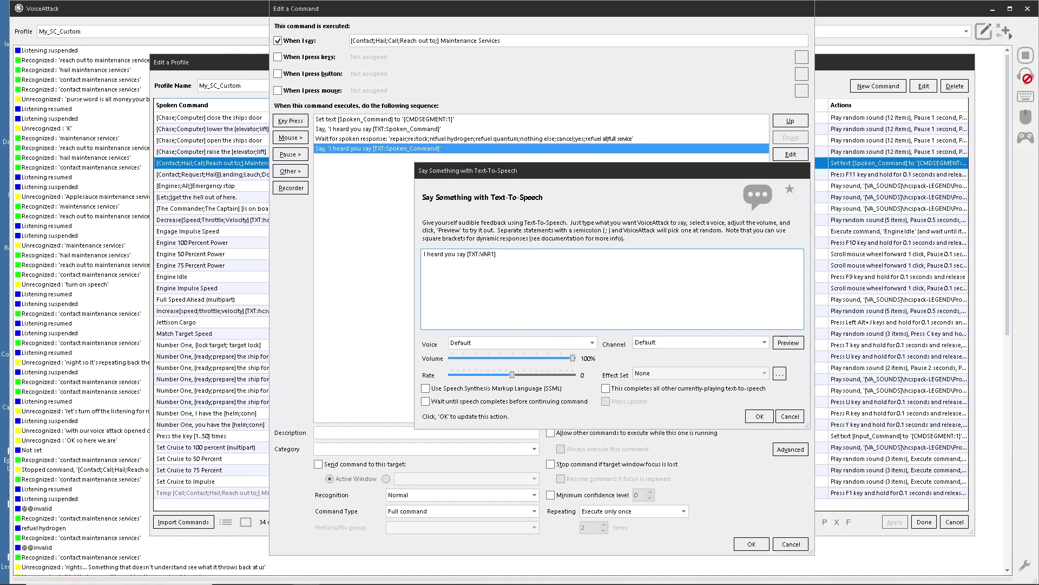
{"action": "left_click", "coordinate": [760, 416]}
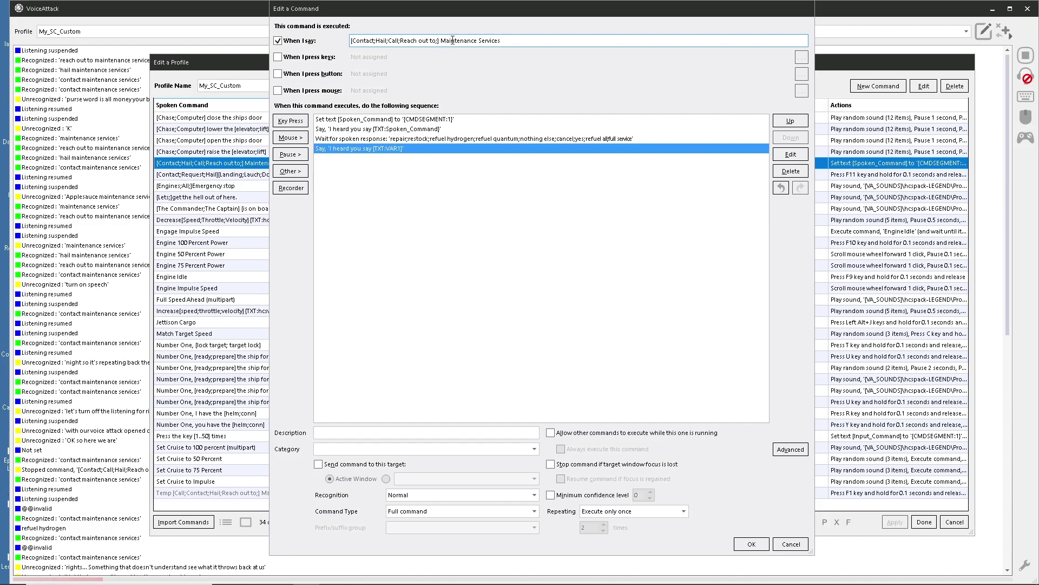
- Review the trigger phrase and the spoken response action, and save the command
{"action": "left_click_drag", "start_coordinate": [502, 40], "coordinate": [329, 43]}
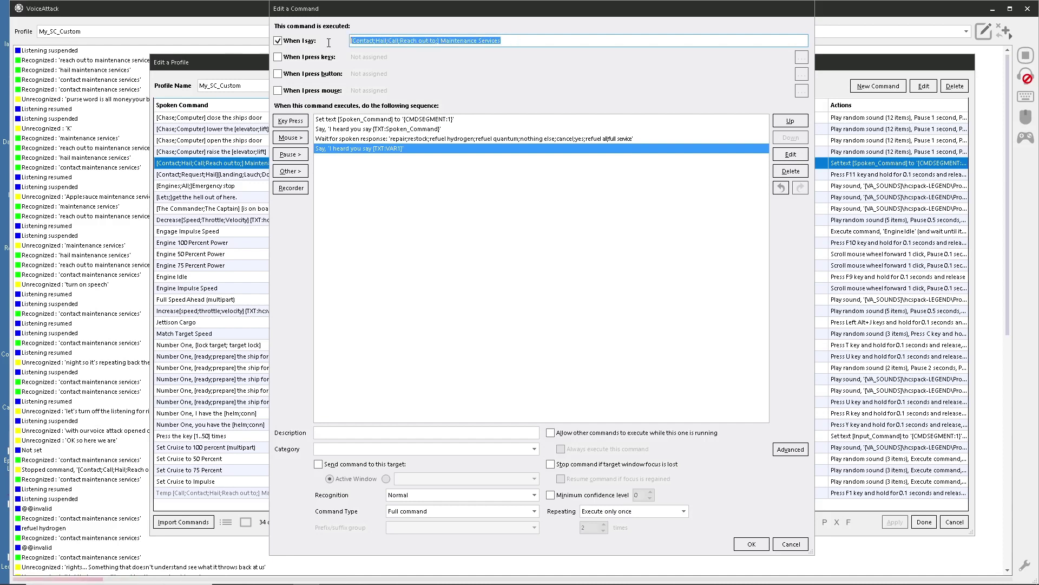
{"action": "left_click", "coordinate": [374, 152]}
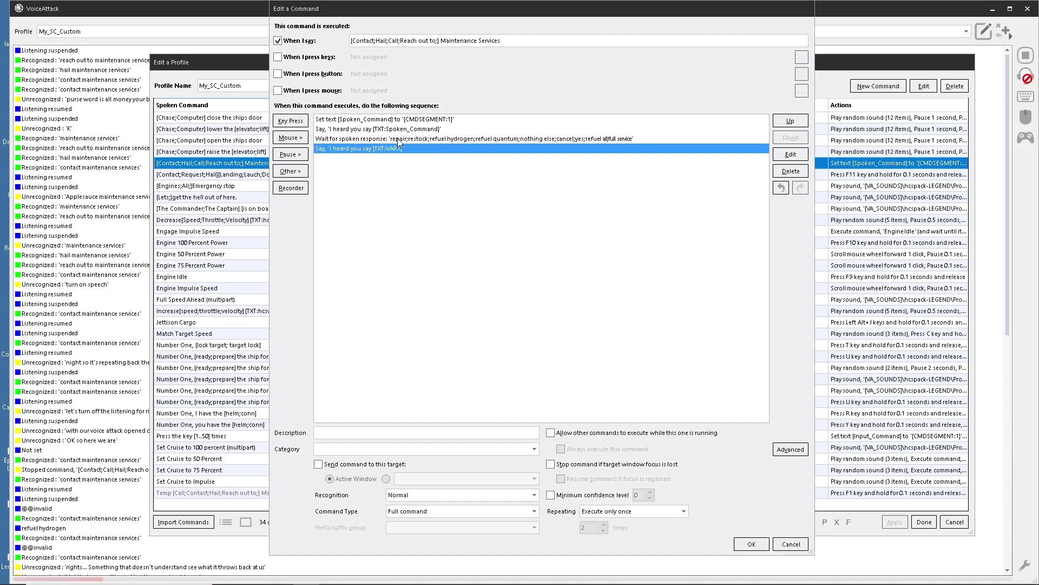
{"action": "double_click", "coordinate": [514, 139]}
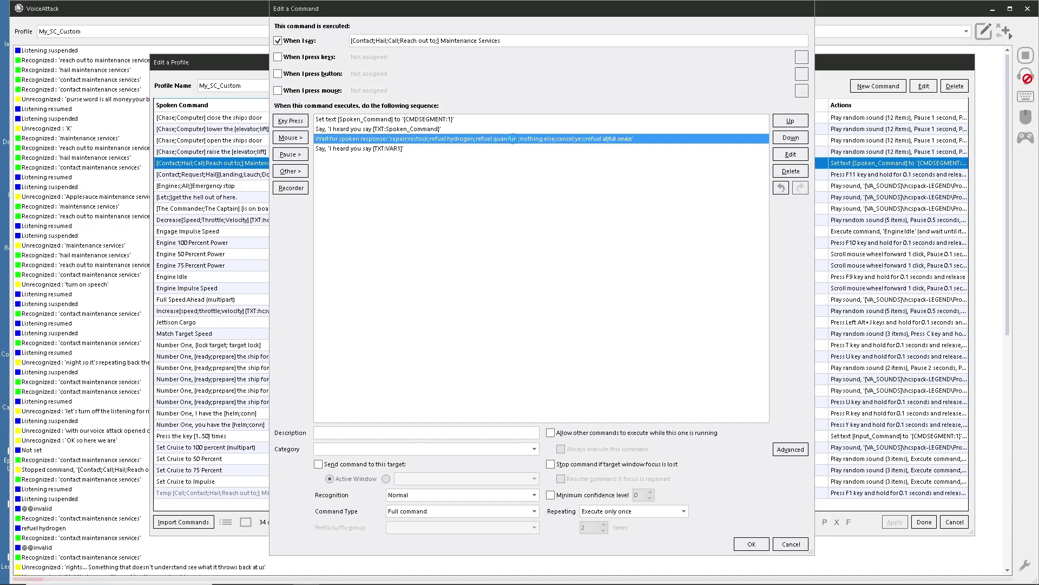
{"action": "left_click", "coordinate": [726, 314]}
{"action": "left_click", "coordinate": [750, 545]}
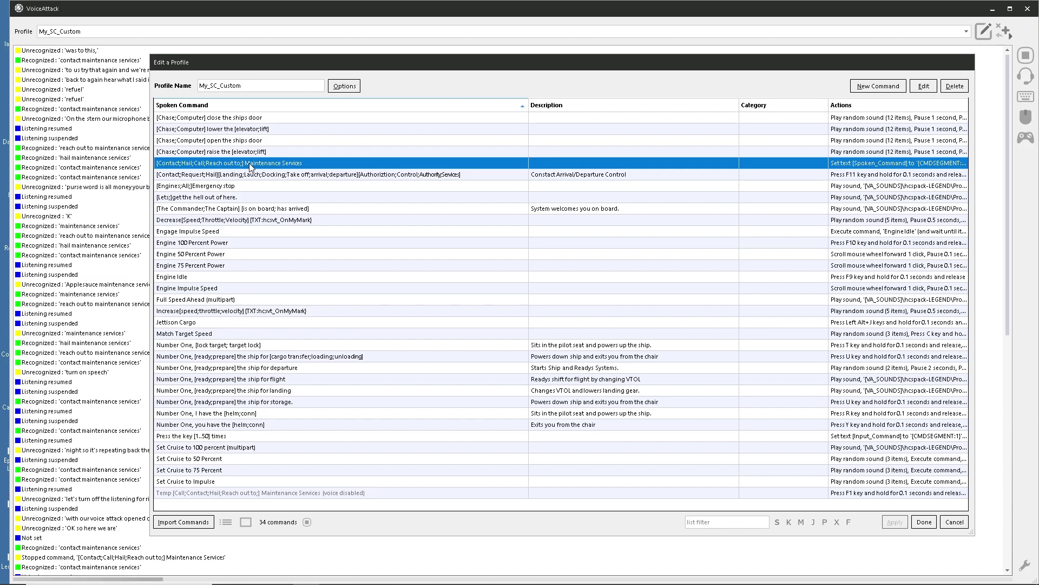
- Reopen the Maintenance Services command and duplicate the "I heard you say {TXT:Spoken_Command}" text-to-speech action
{"action": "double_click", "coordinate": [249, 163]}
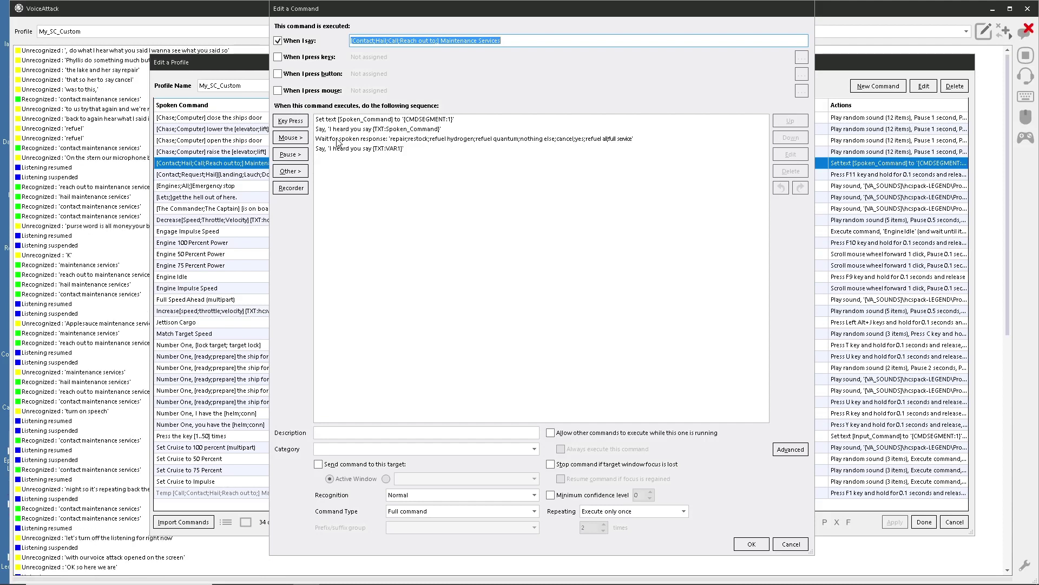
{"action": "left_click", "coordinate": [339, 130]}
{"action": "right_click", "coordinate": [350, 131]}
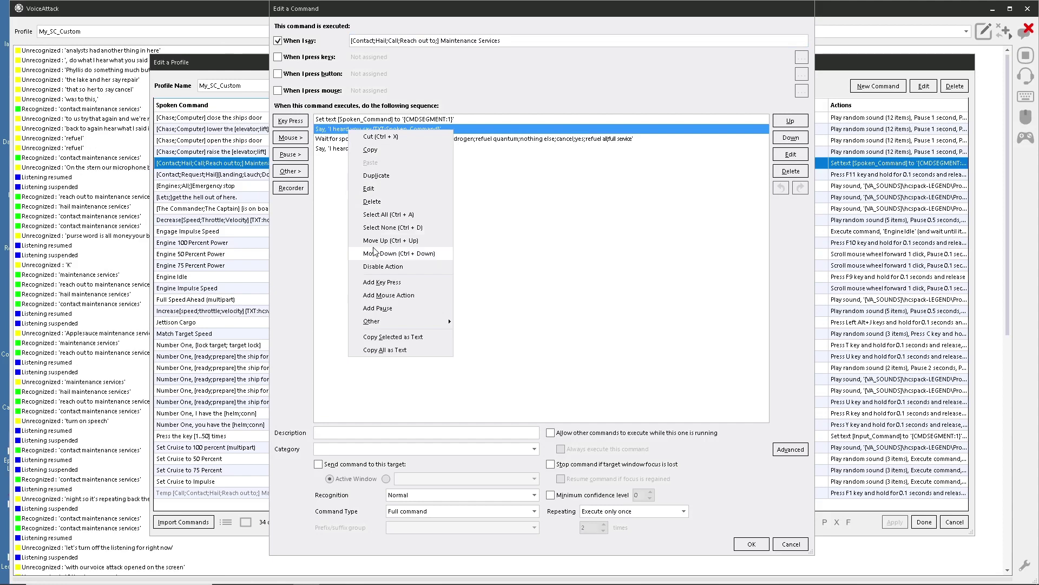
{"action": "left_click", "coordinate": [375, 176]}
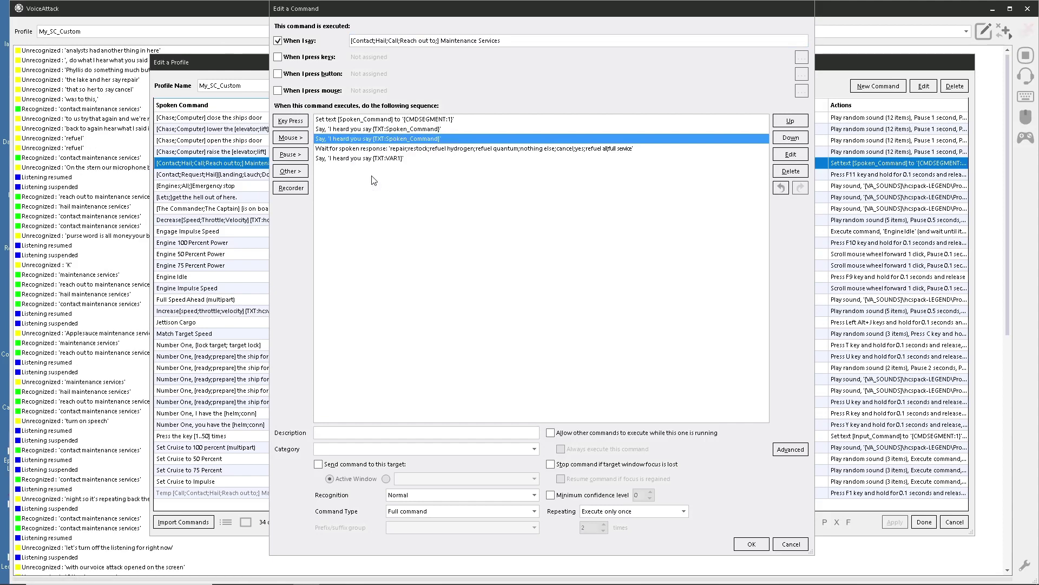
- Replace the duplicated action's spoken text with "What can I get you?"
{"action": "double_click", "coordinate": [333, 139]}
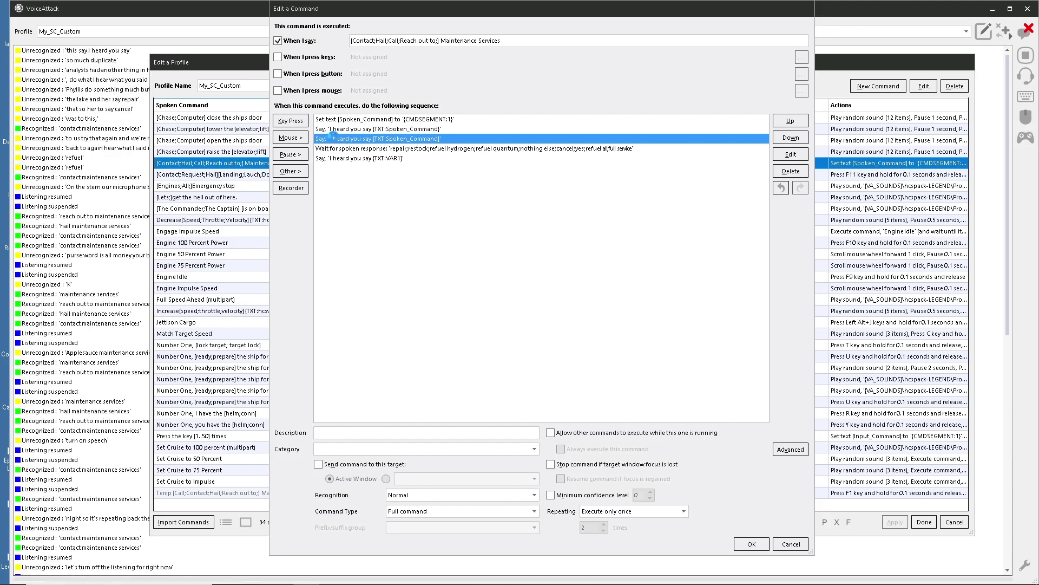
{"action": "left_click", "coordinate": [505, 262]}
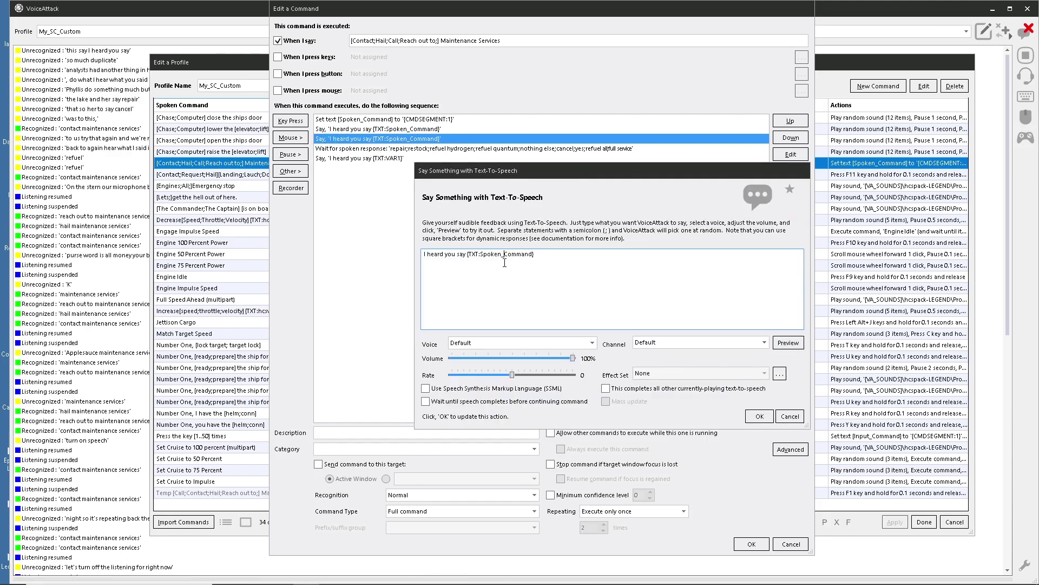
{"action": "key", "text": "ctrl+a"}
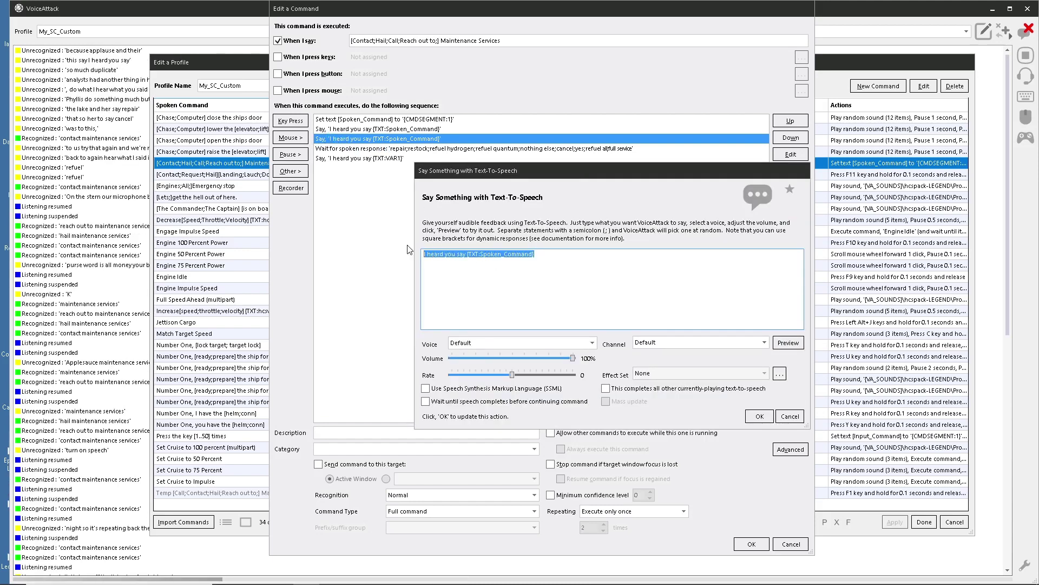
{"action": "type", "text": "Wha"}
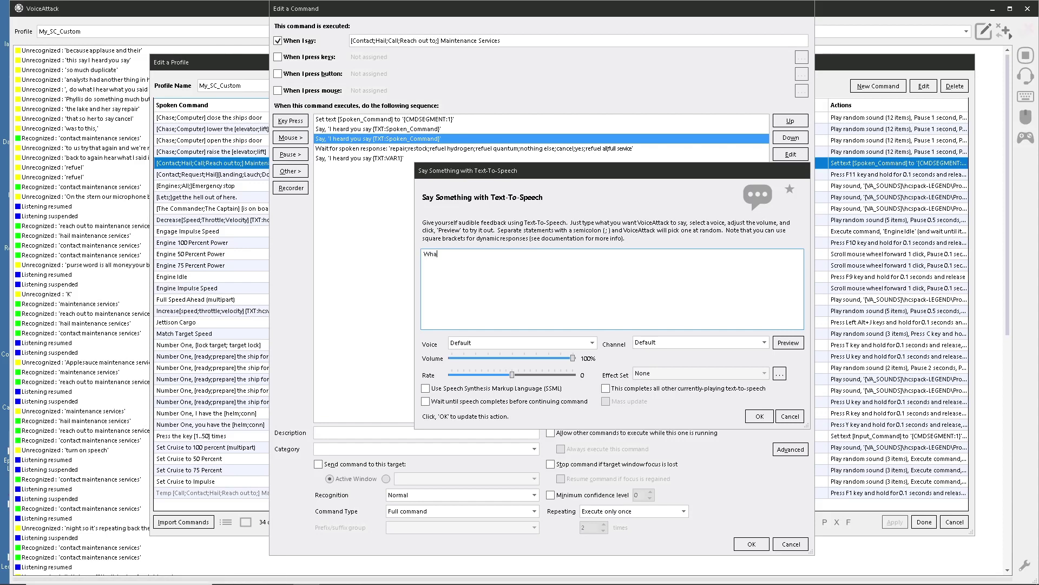
{"action": "type", "text": "d can I"}
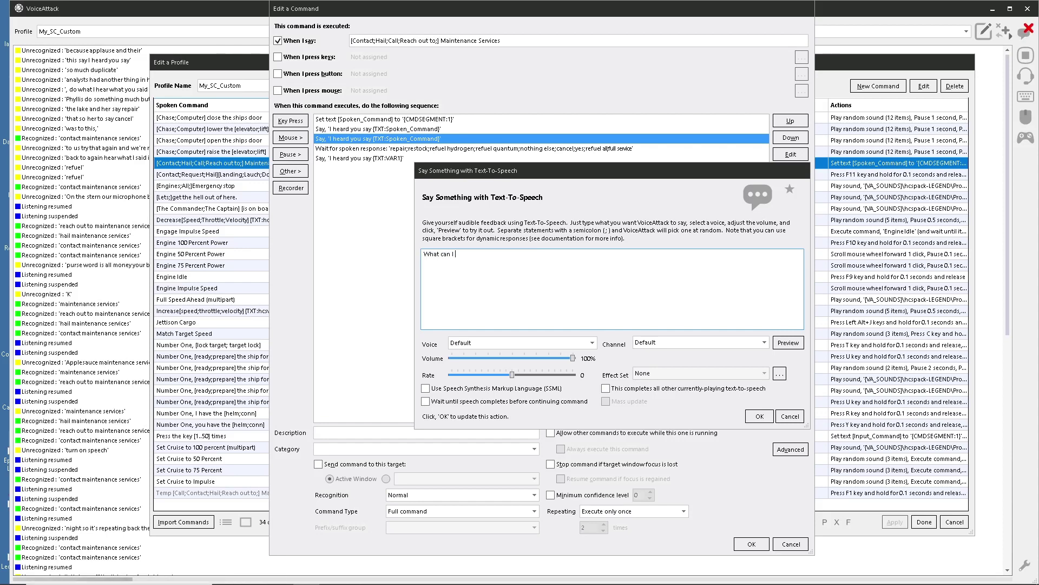
{"action": "type", "text": " get you?"}
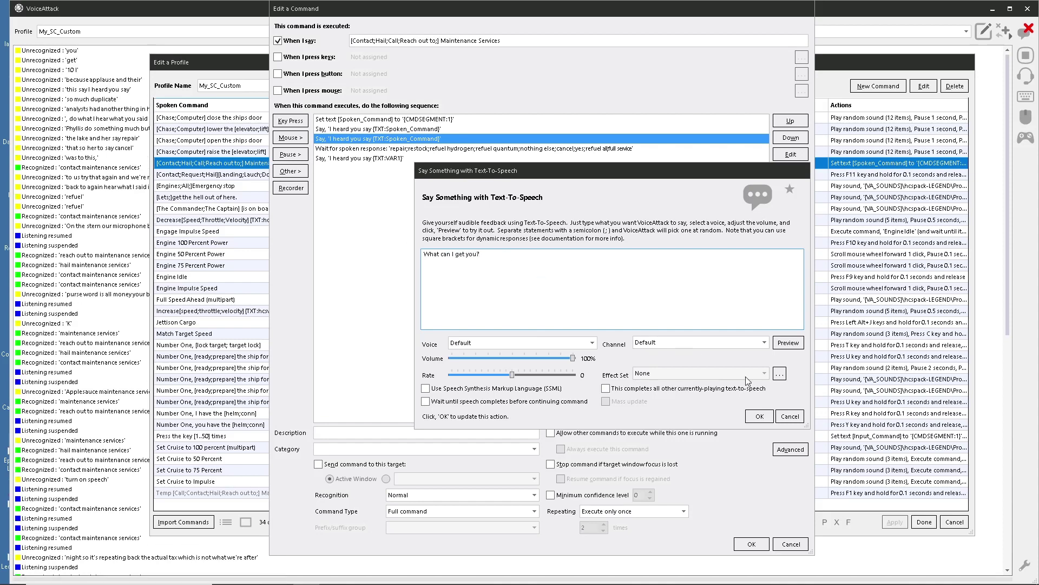
{"action": "left_click", "coordinate": [761, 418]}
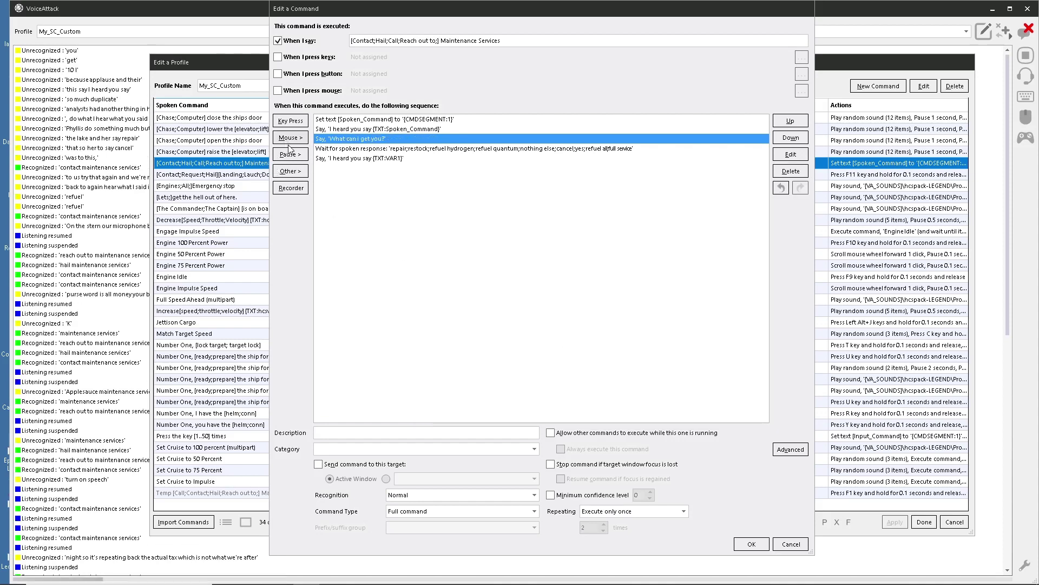
- Add a 2-second pause directly above the "What can I get you?" action, and apply the command changes to the profile
{"action": "left_click", "coordinate": [290, 154]}
{"action": "key", "text": "Escape"}
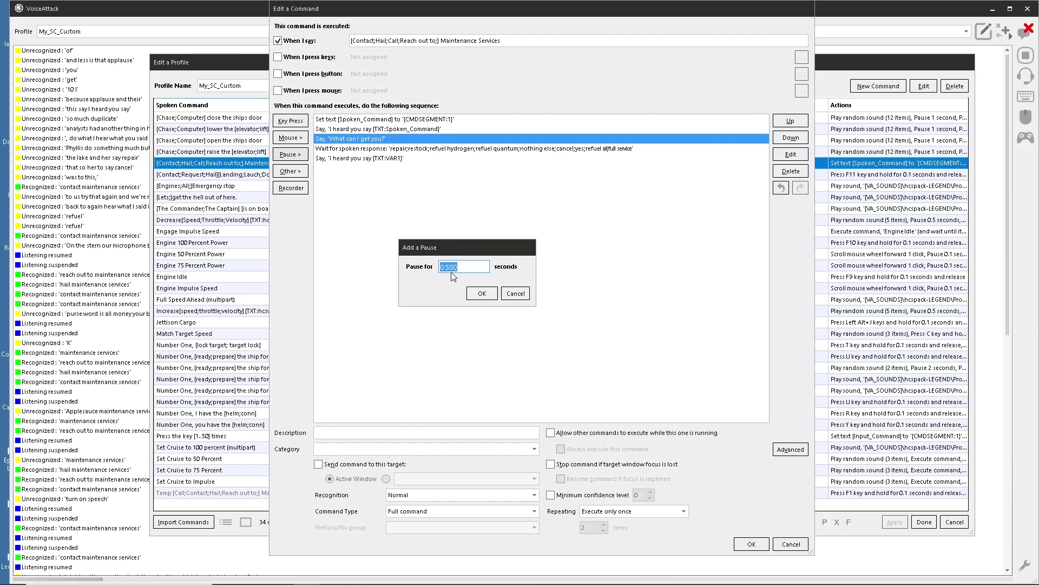
{"action": "type", "text": "2"}
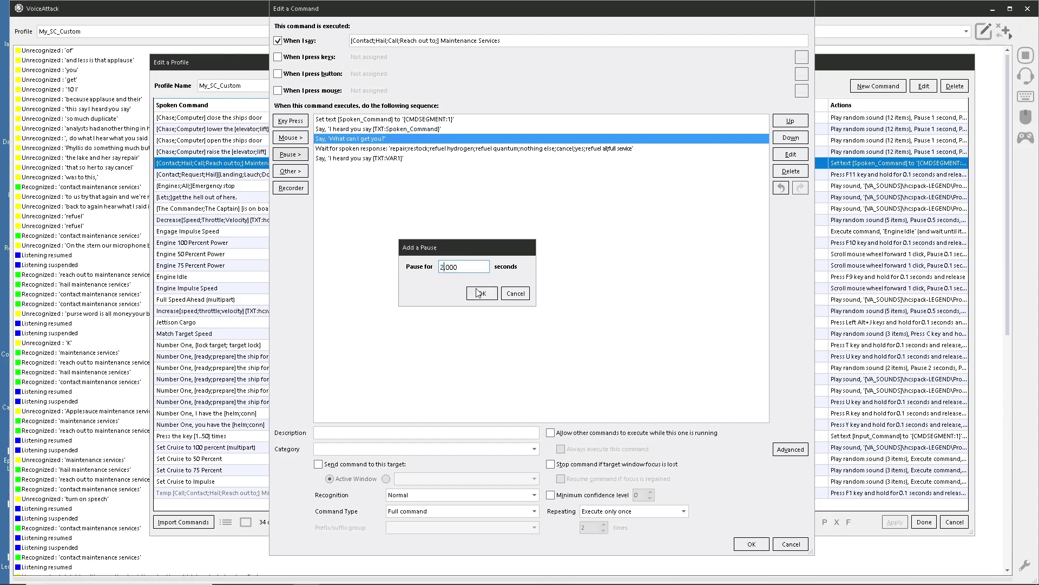
{"action": "left_click", "coordinate": [479, 293]}
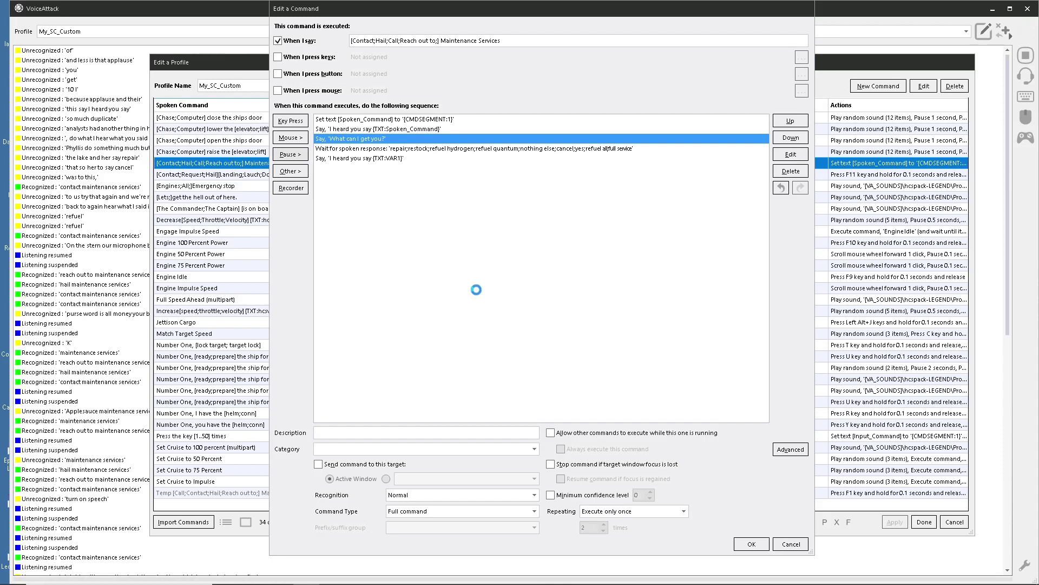
{"action": "left_click", "coordinate": [325, 138], "text": "shift"}
{"action": "left_click", "coordinate": [331, 150]}
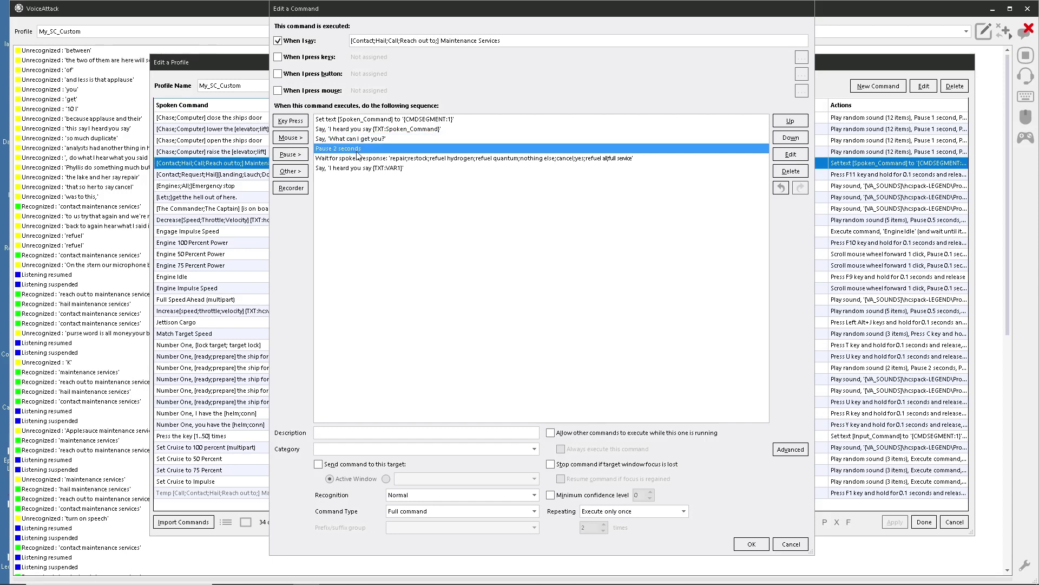
{"action": "left_click_drag", "start_coordinate": [326, 153], "coordinate": [334, 140]}
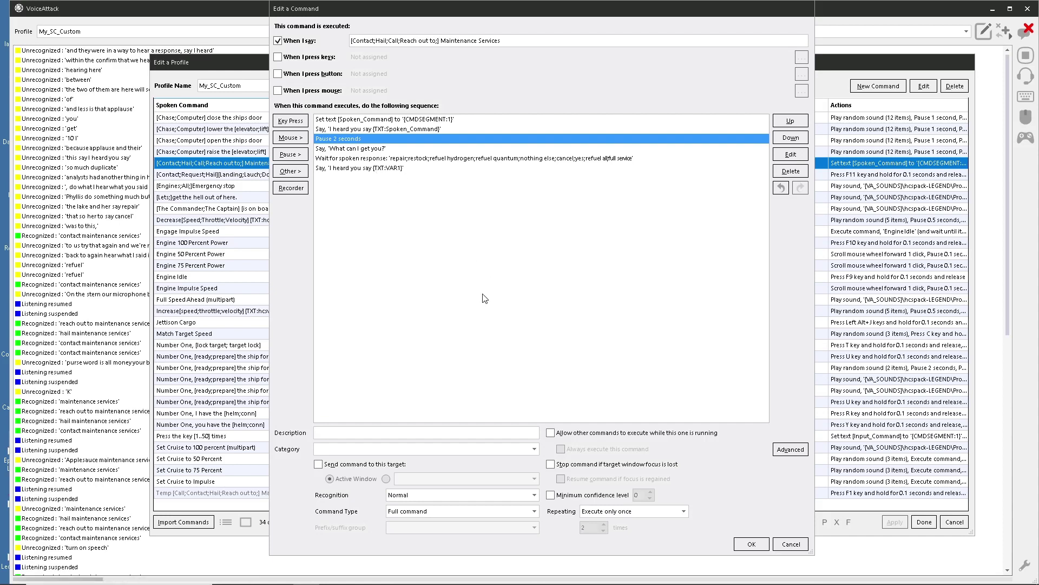
{"action": "left_click", "coordinate": [751, 544]}
{"action": "left_click", "coordinate": [894, 521]}
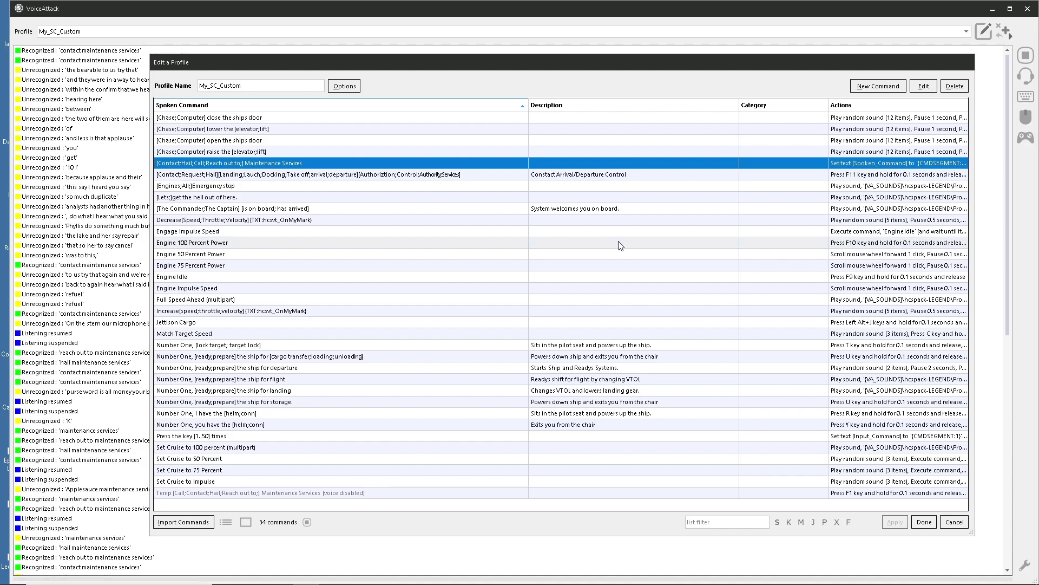
- Make the {TXT:Spoken_Command} speech action wait until speech completes before continuing the command, and apply the changes to the profile
{"action": "double_click", "coordinate": [216, 164]}
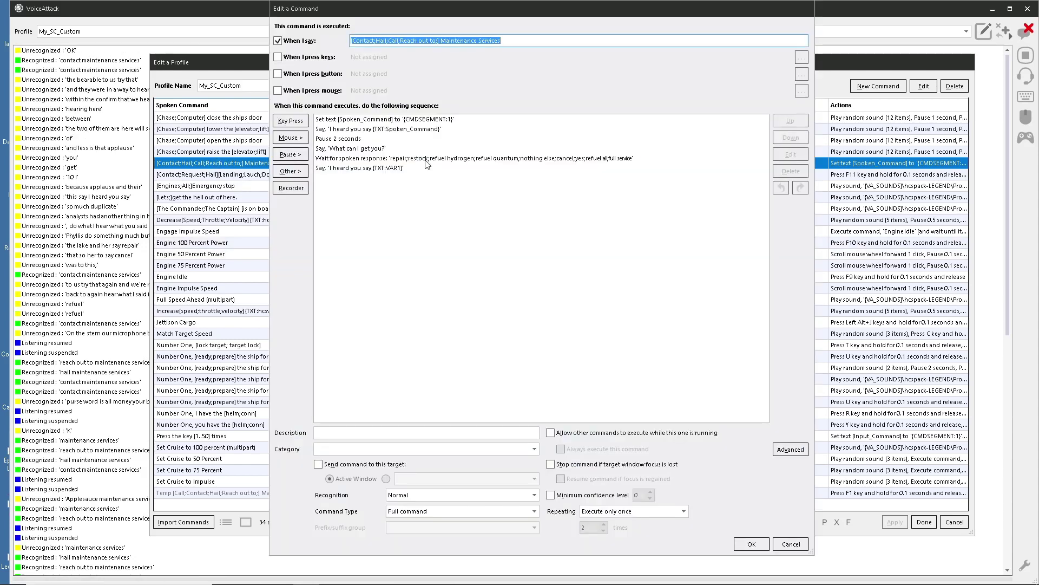
{"action": "left_click", "coordinate": [523, 229]}
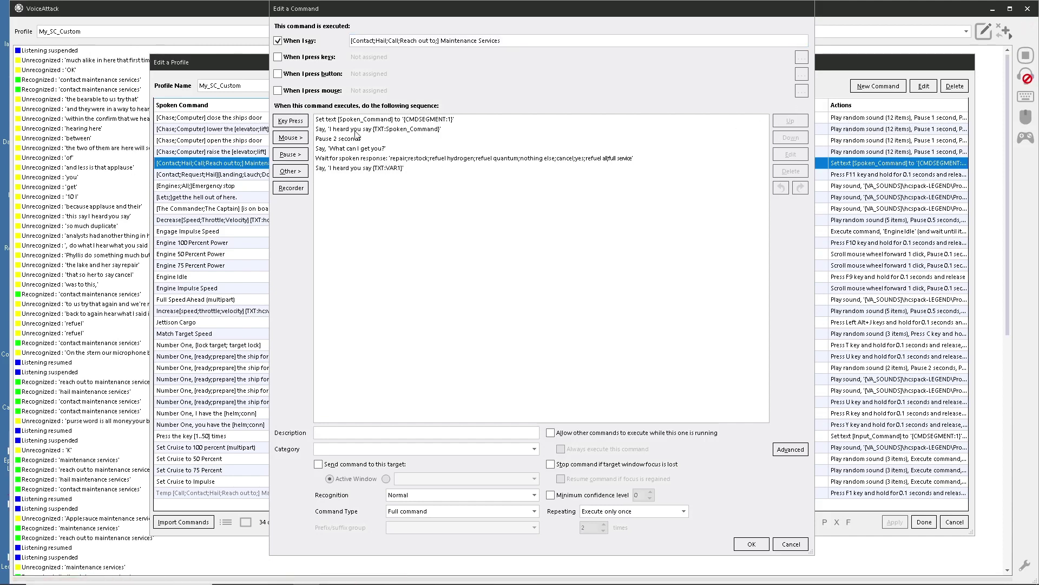
{"action": "double_click", "coordinate": [350, 132]}
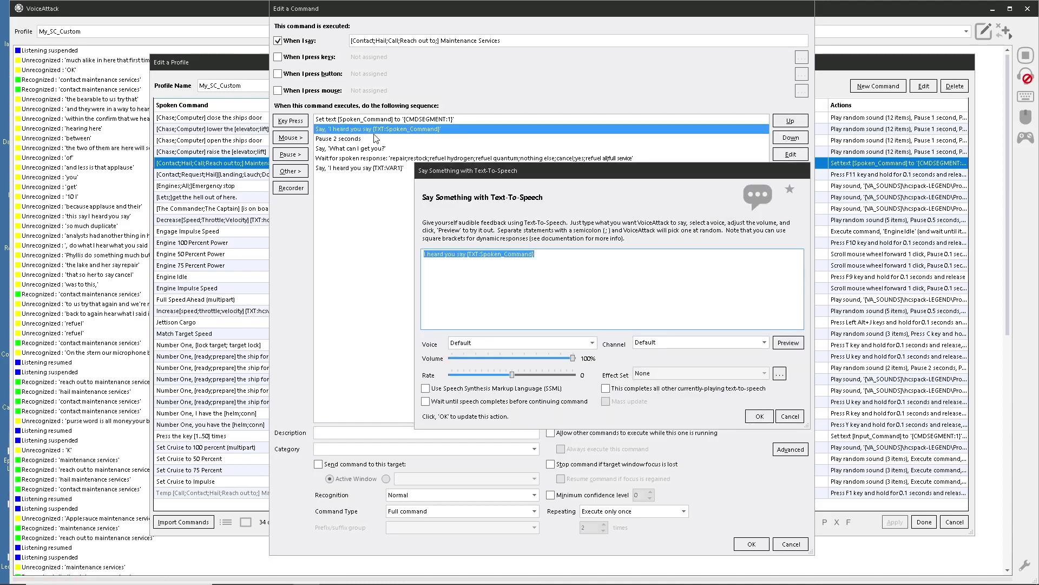
{"action": "left_click", "coordinate": [790, 417]}
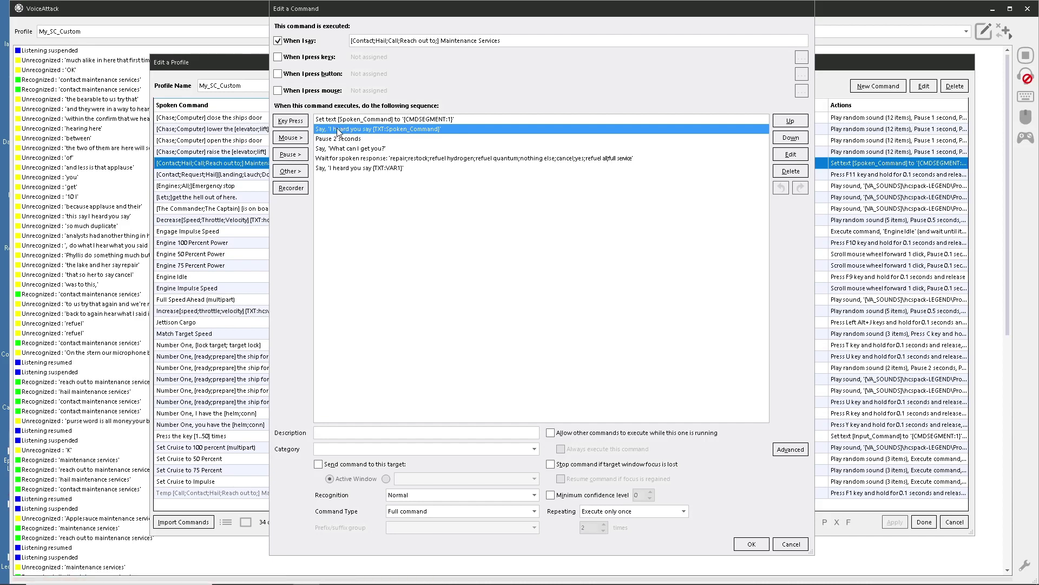
{"action": "double_click", "coordinate": [335, 129]}
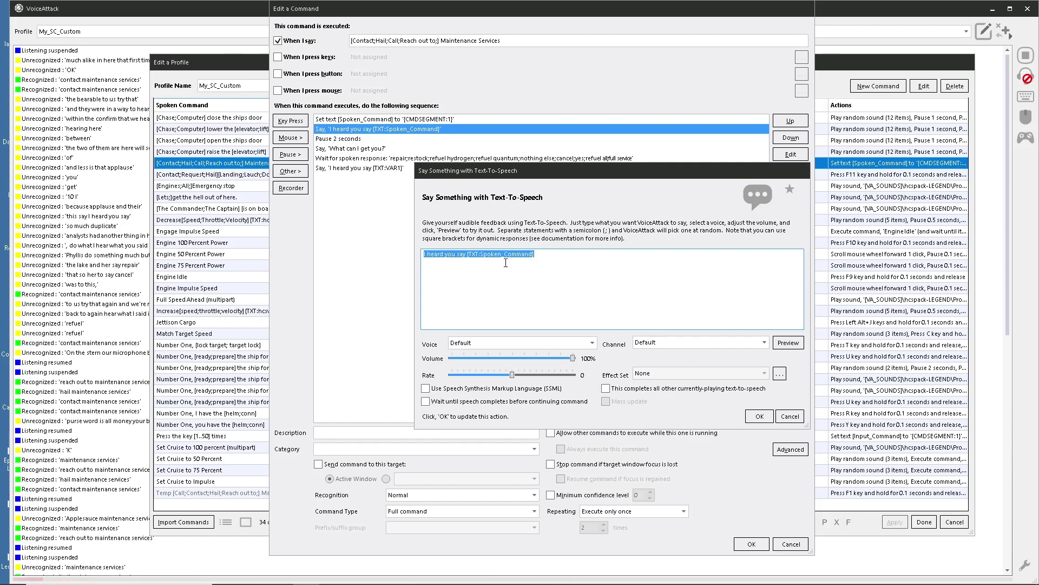
{"action": "left_click", "coordinate": [445, 407]}
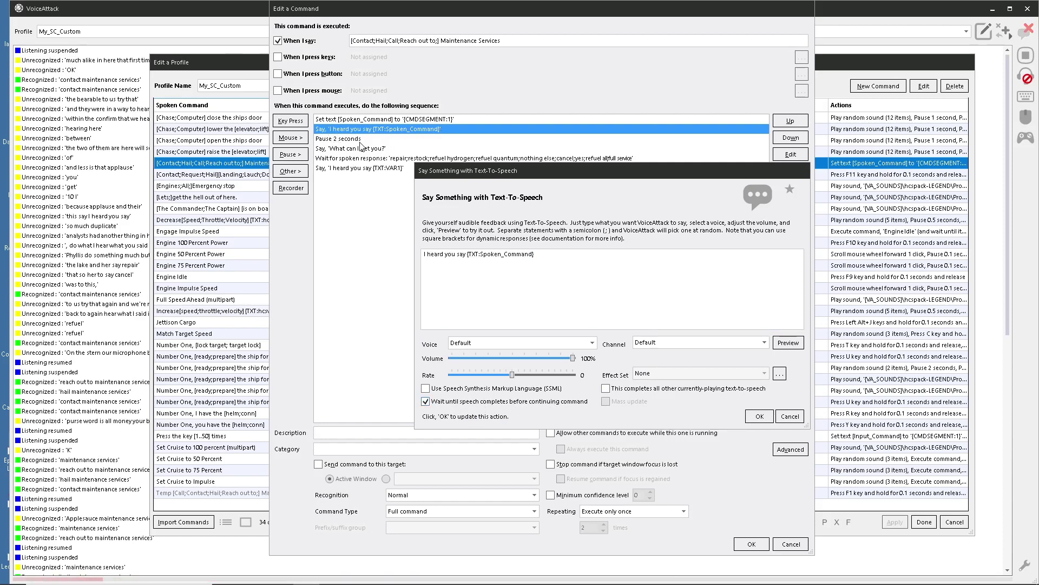
{"action": "left_click", "coordinate": [759, 416]}
{"action": "left_click", "coordinate": [752, 543]}
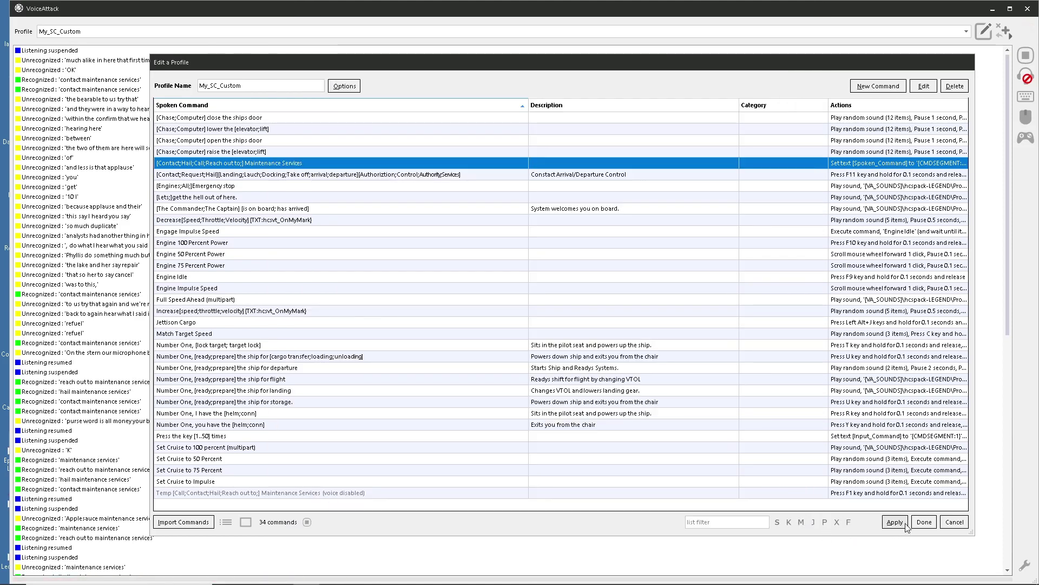
{"action": "left_click", "coordinate": [895, 521]}
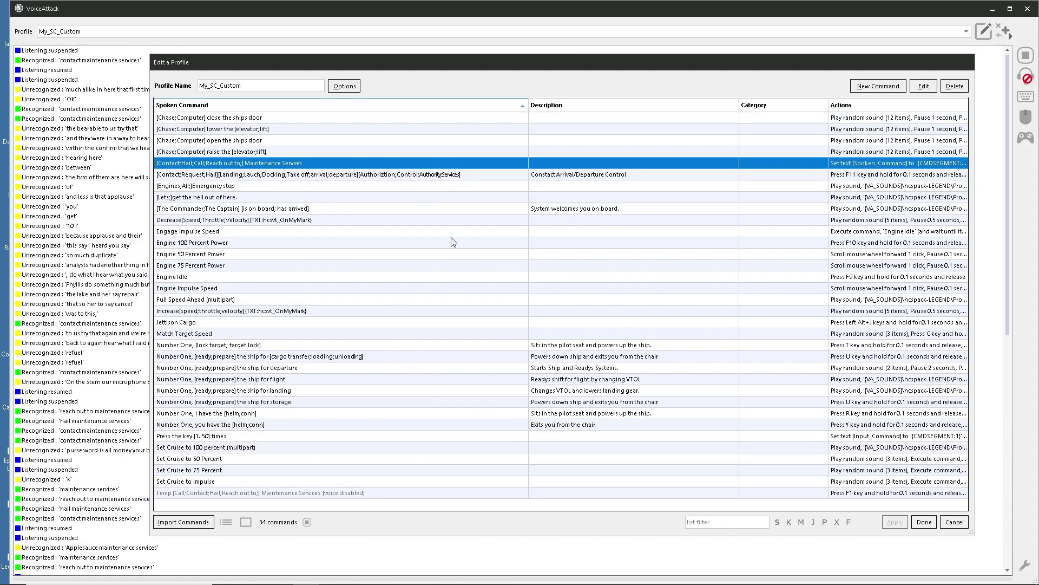
- Reopen the Maintenance Services command and review its trigger phrase and the Set Text action for Spoken_Command
{"action": "double_click", "coordinate": [272, 160]}
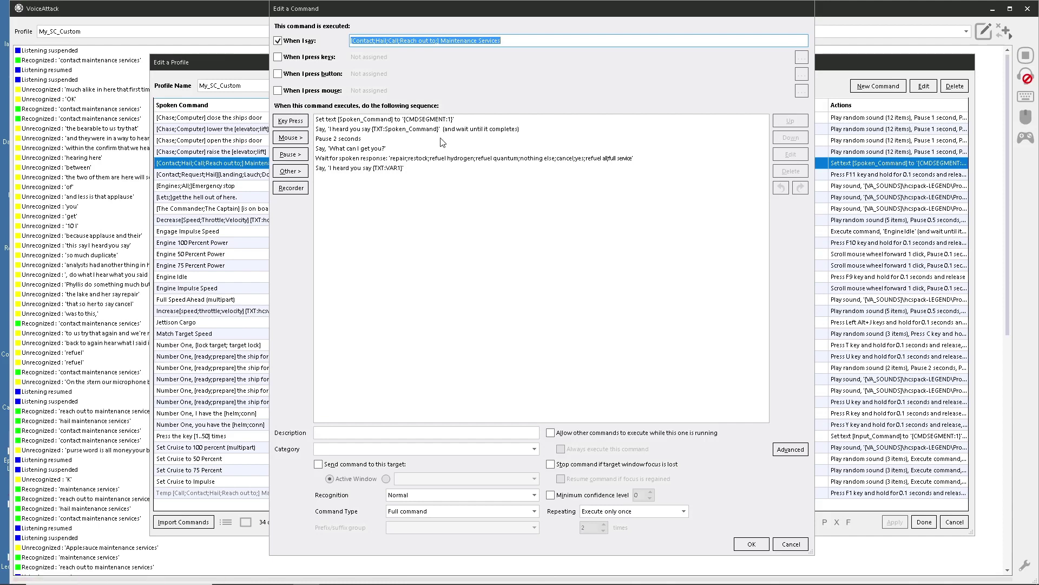
{"action": "left_click", "coordinate": [386, 42]}
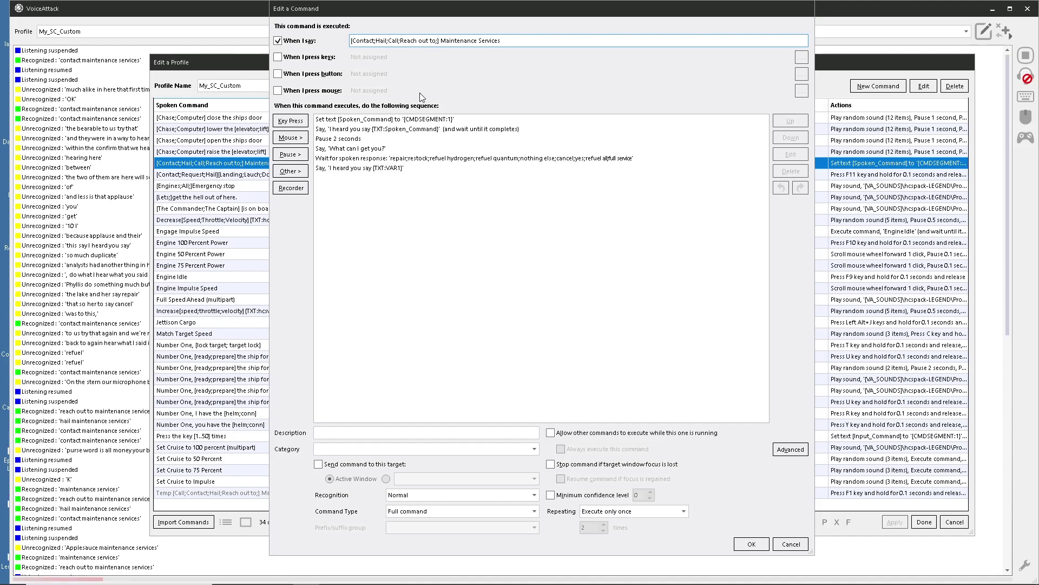
{"action": "left_click", "coordinate": [450, 120]}
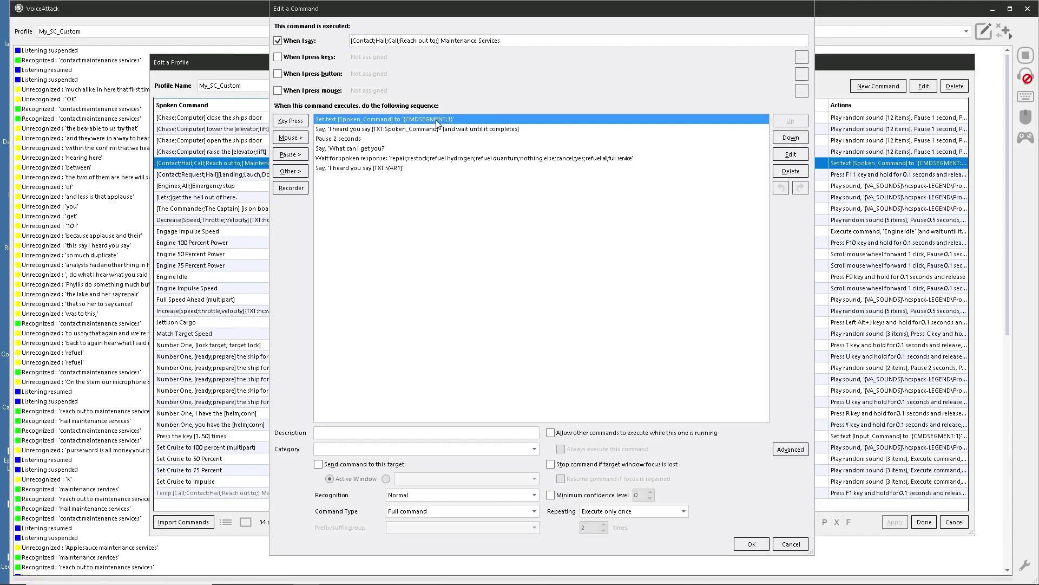
- Set the Spoken_Command text value to {CMDSEGMENT:0} and save the Maintenance Services command
{"action": "double_click", "coordinate": [439, 120]}
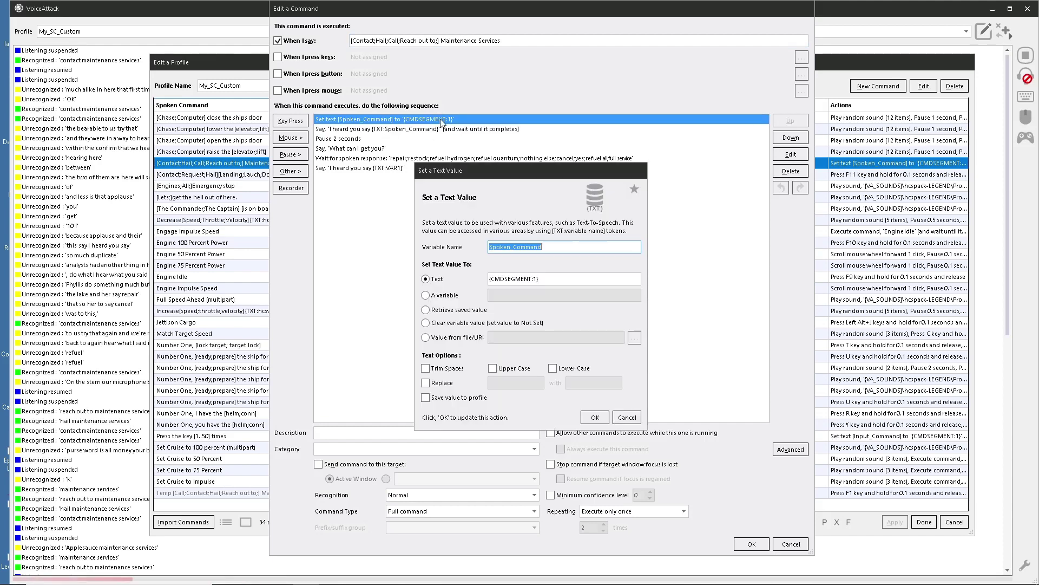
{"action": "left_click", "coordinate": [535, 280]}
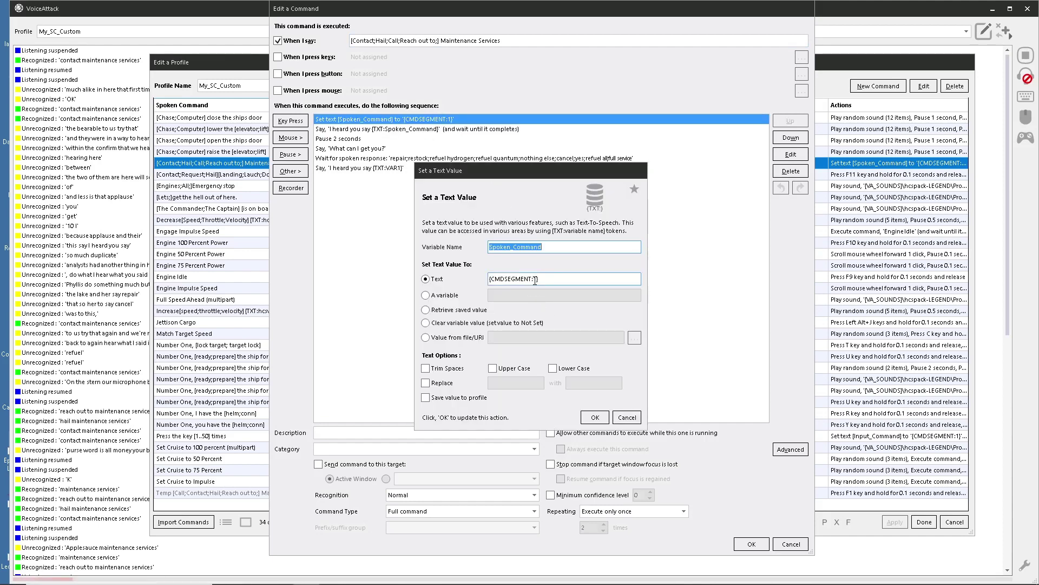
{"action": "double_click", "coordinate": [535, 279]}
{"action": "type", "text": "0"}
{"action": "left_click", "coordinate": [596, 417]}
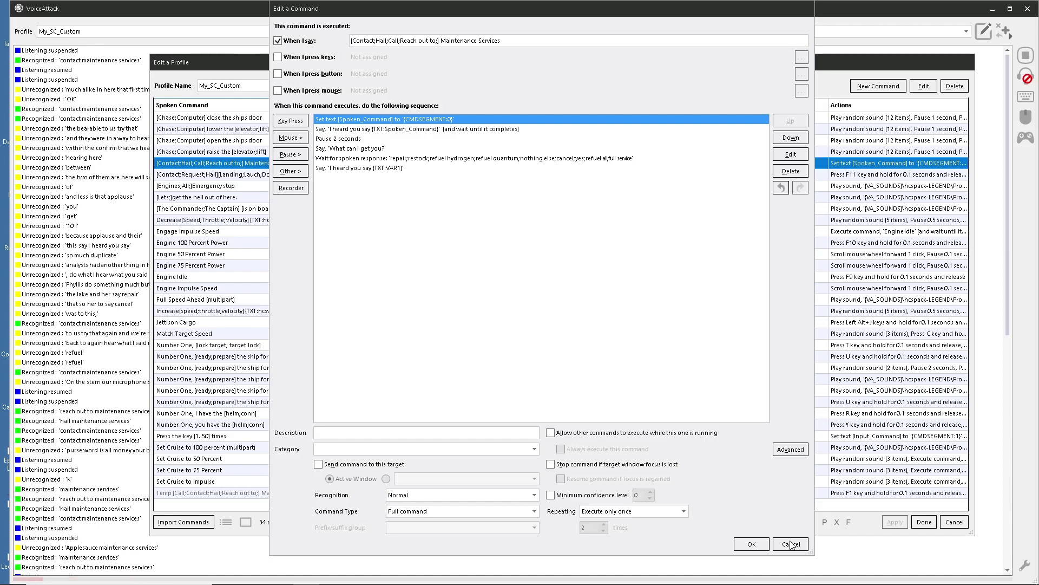
{"action": "left_click", "coordinate": [752, 543]}
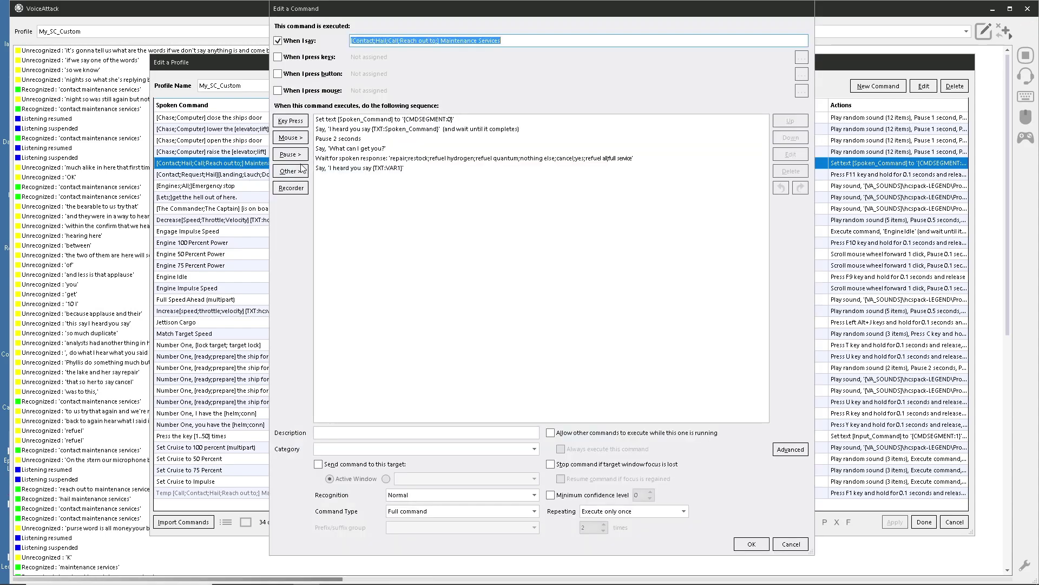
- Add an action after the last speech action that writes {TXT:VAR1} to the event log in blue
{"action": "left_click", "coordinate": [421, 169]}
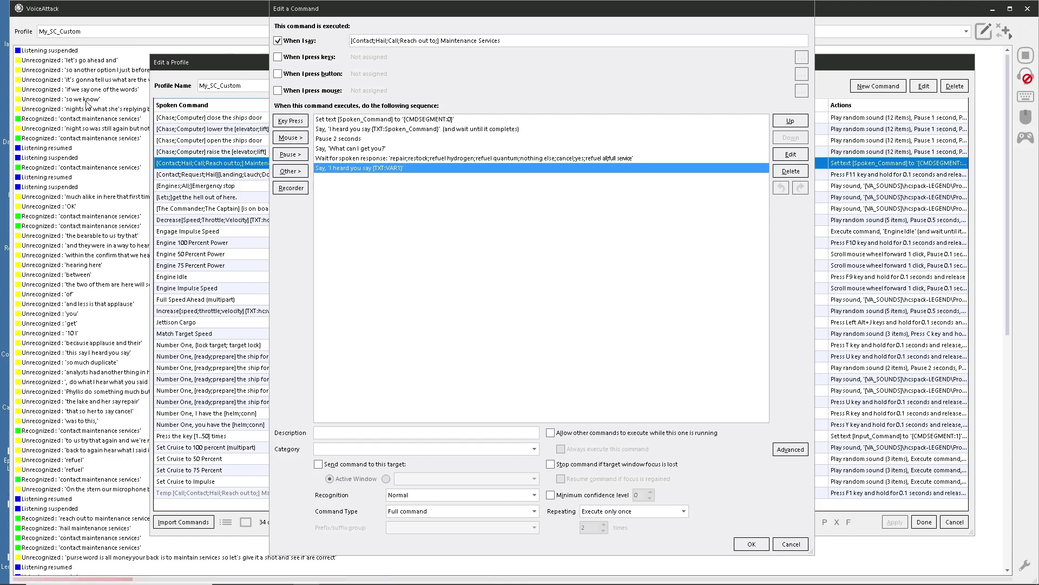
{"action": "left_click", "coordinate": [299, 172]}
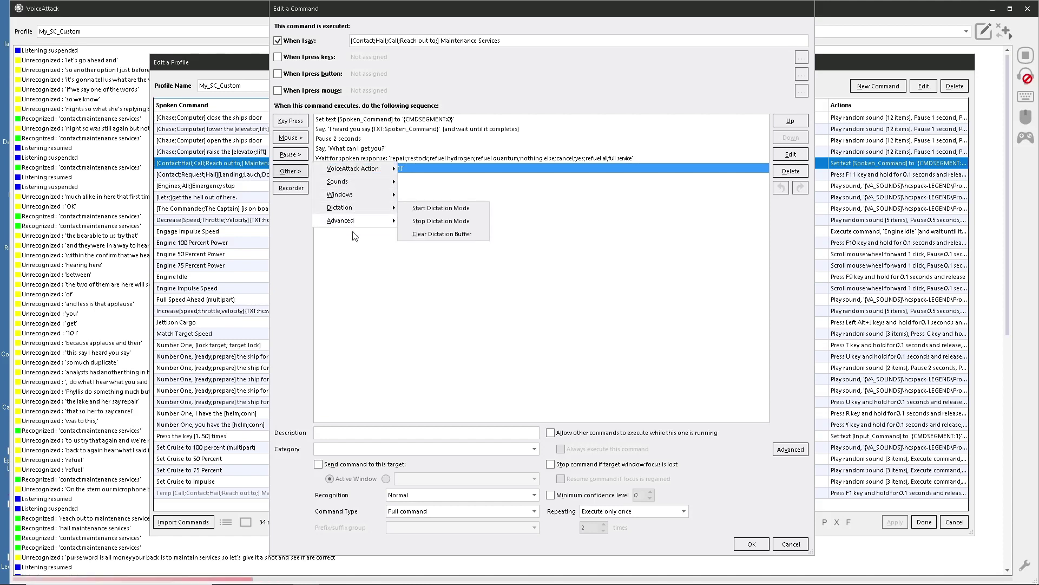
{"action": "mouse_move", "coordinate": [356, 228]}
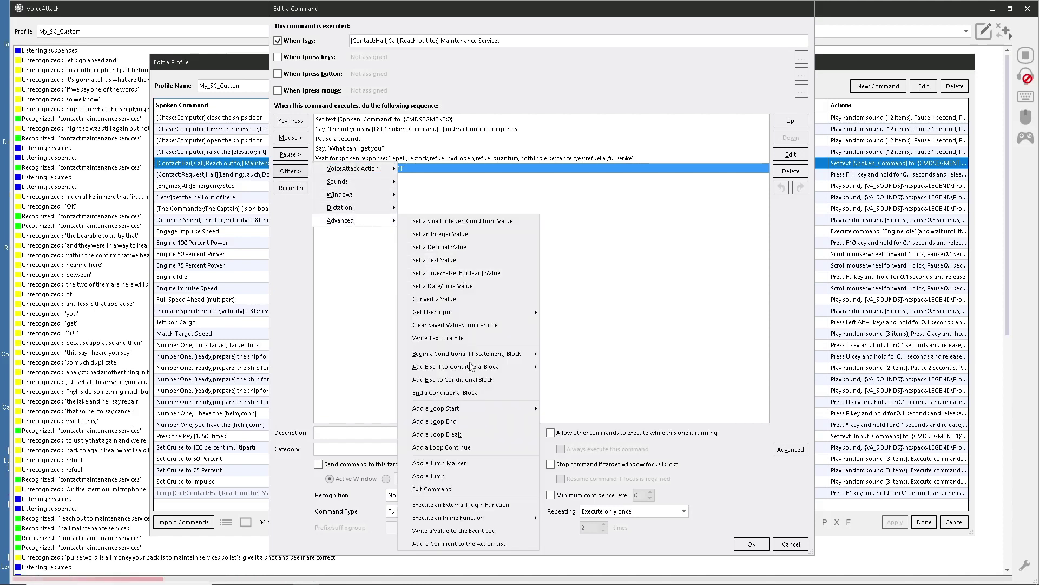
{"action": "left_click", "coordinate": [449, 531]}
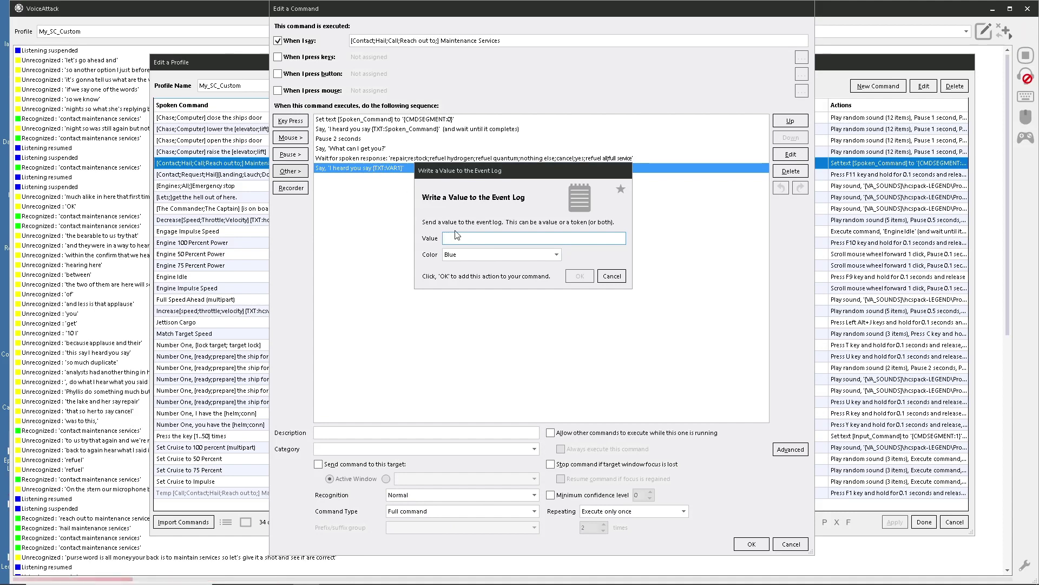
{"action": "type", "text": "[TXT:"}
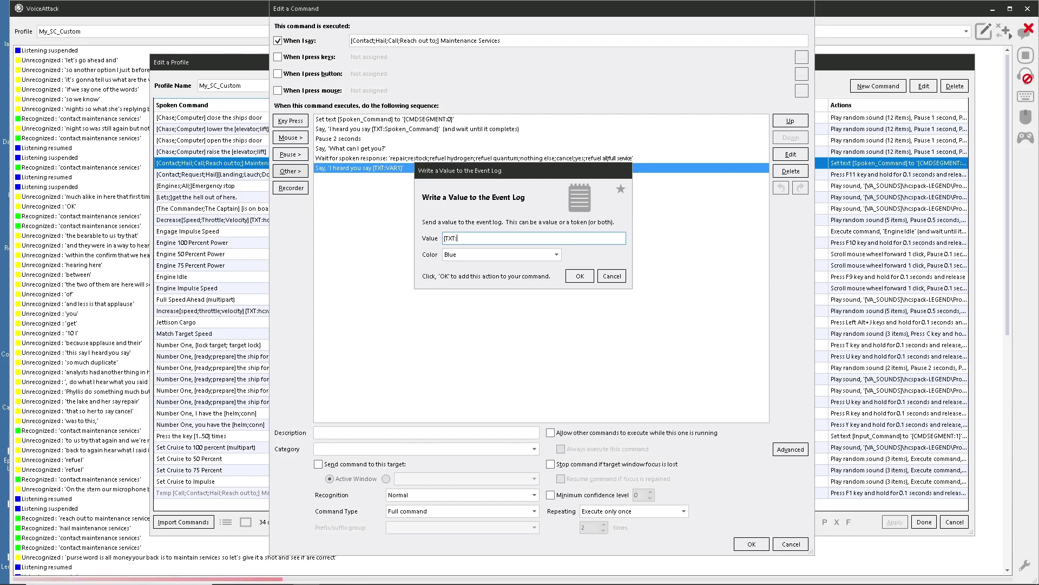
{"action": "type", "text": "VAR1"}
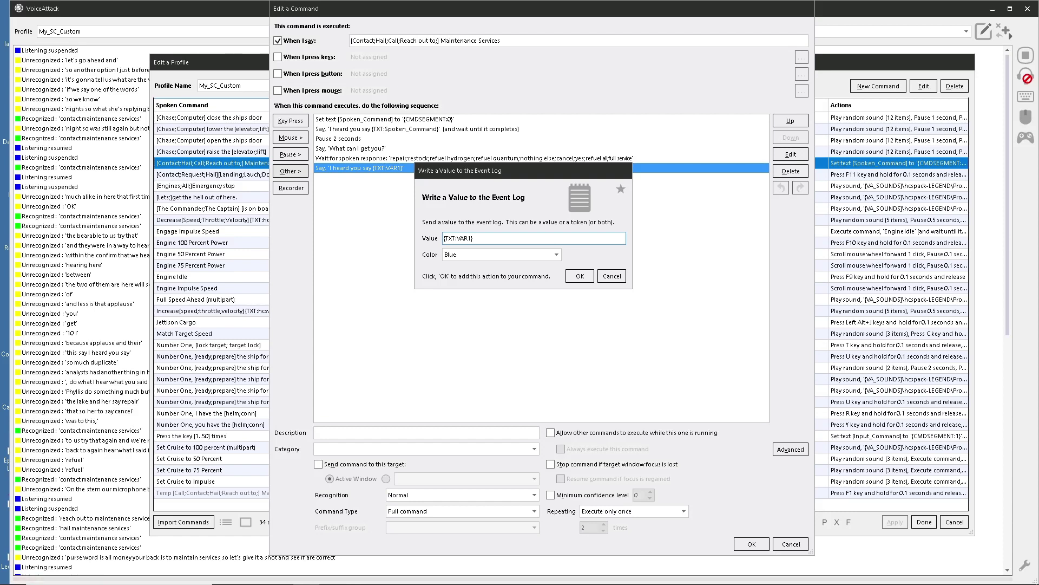
{"action": "left_click", "coordinate": [580, 275]}
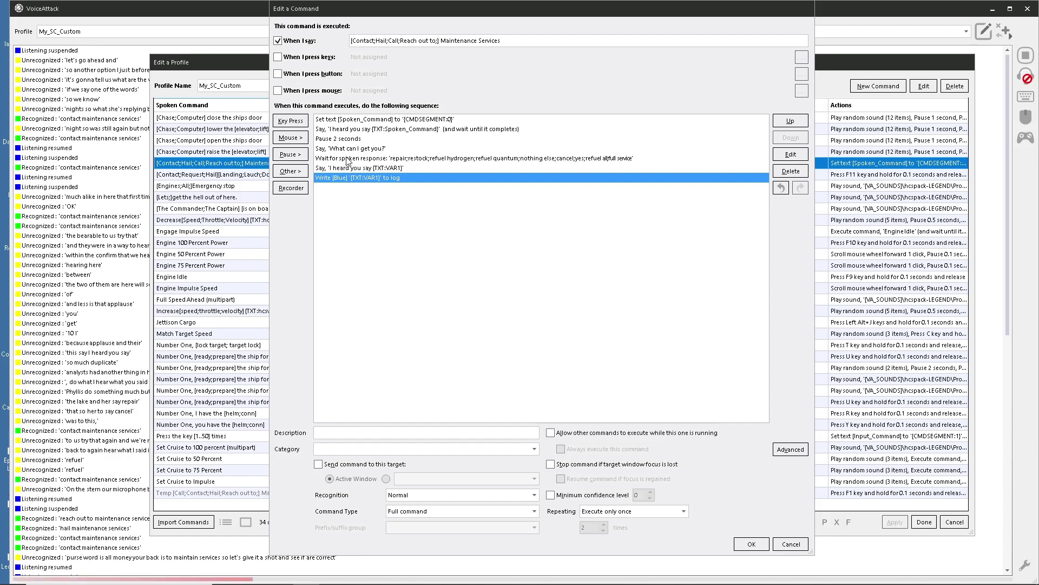
- Enable Continue on any Speech for the Wait For Spoken Response action, and apply the command changes to the profile
{"action": "left_click", "coordinate": [344, 160]}
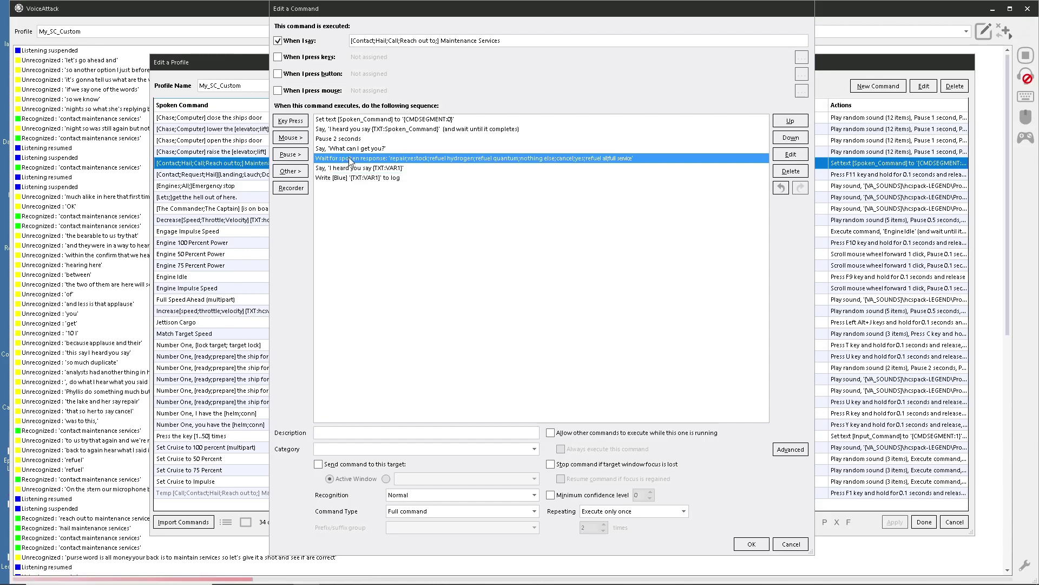
{"action": "double_click", "coordinate": [347, 158]}
{"action": "left_click", "coordinate": [704, 245]}
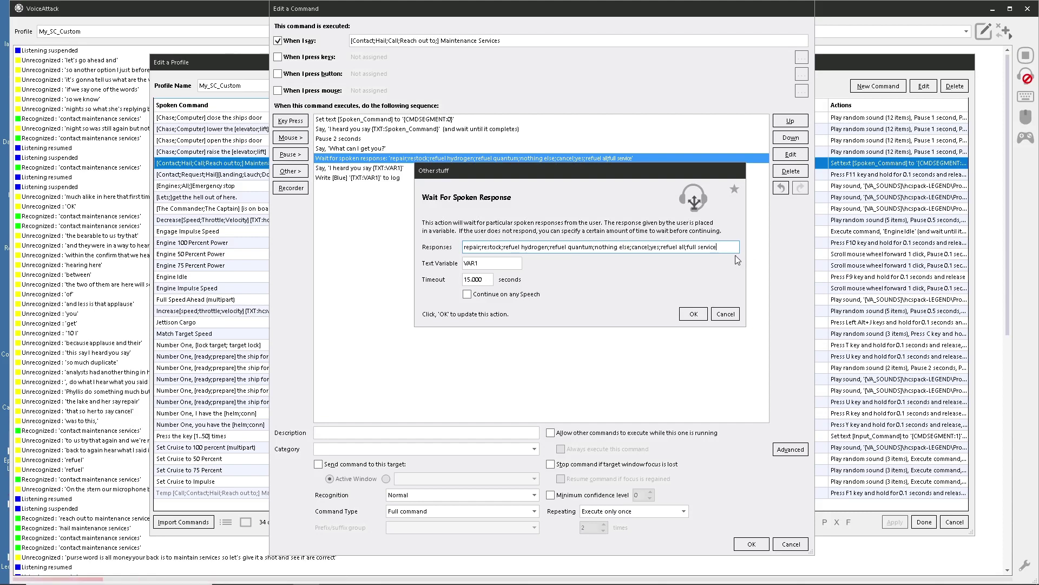
{"action": "type", "text": ";"}
{"action": "left_click", "coordinate": [468, 296]}
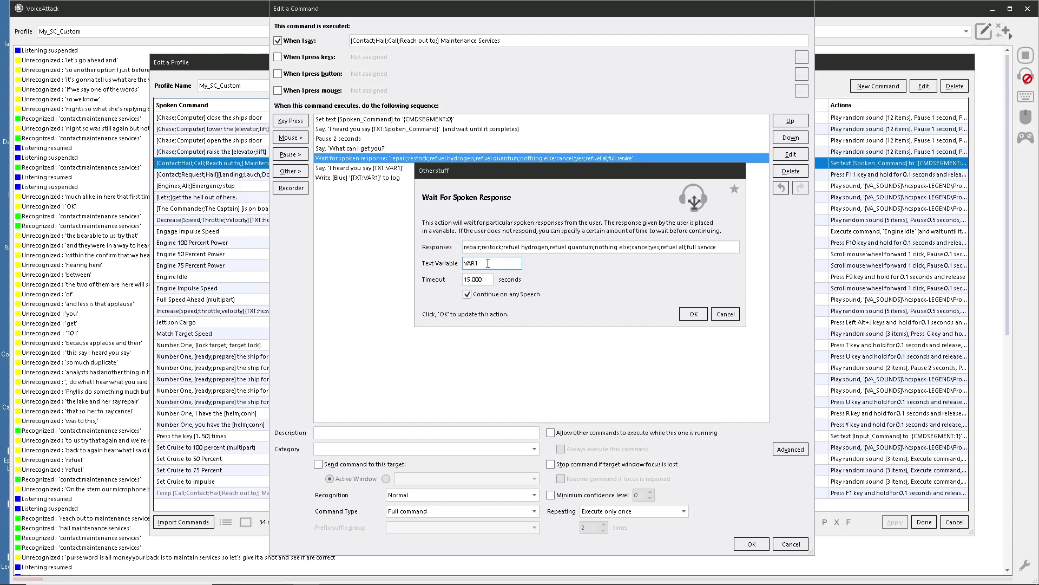
{"action": "left_click", "coordinate": [687, 318]}
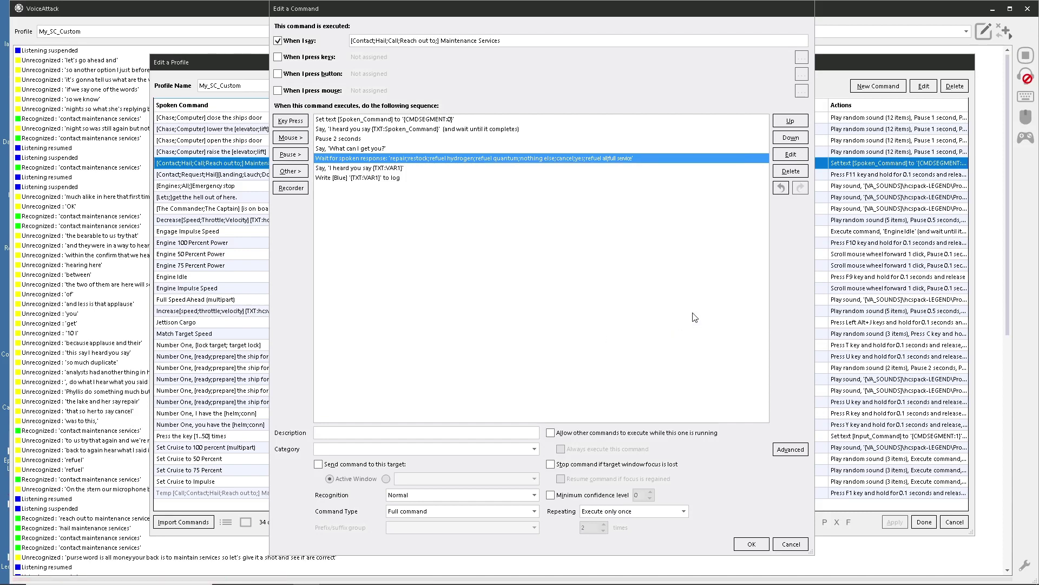
{"action": "left_click", "coordinate": [752, 544]}
{"action": "left_click", "coordinate": [899, 521]}
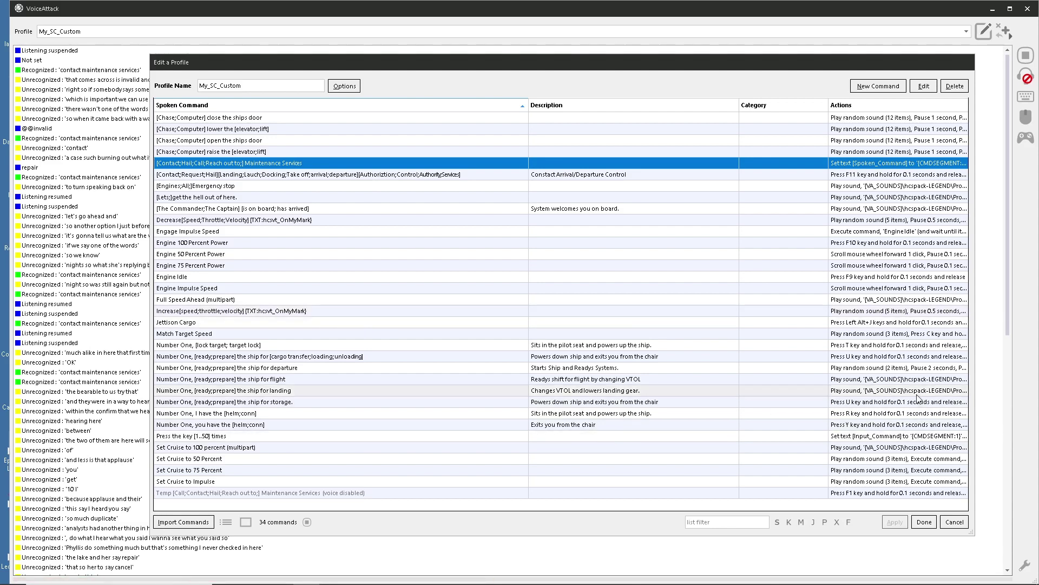
- Reopen the Maintenance Services command for editing
{"action": "double_click", "coordinate": [252, 163]}
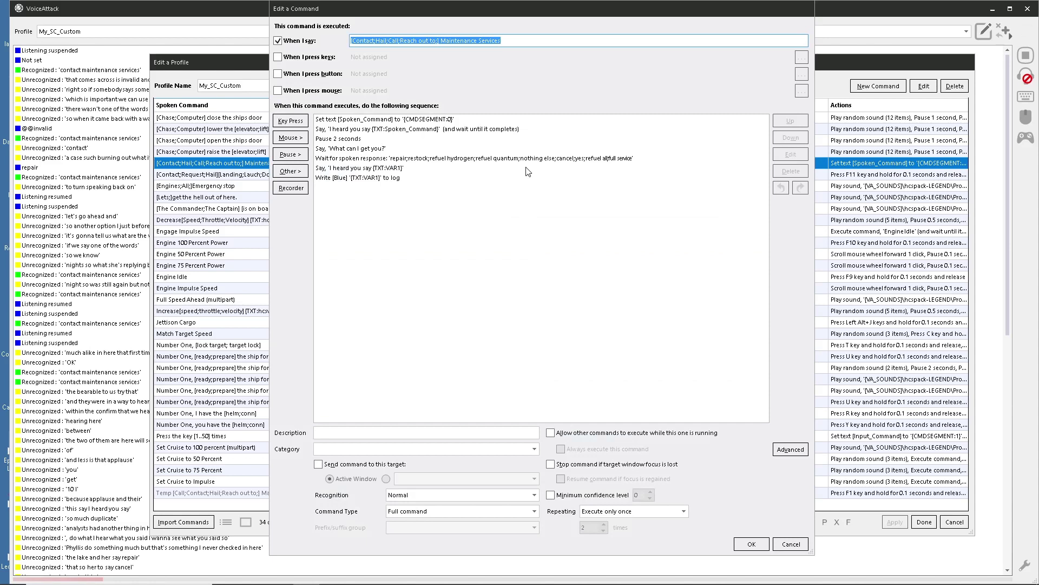